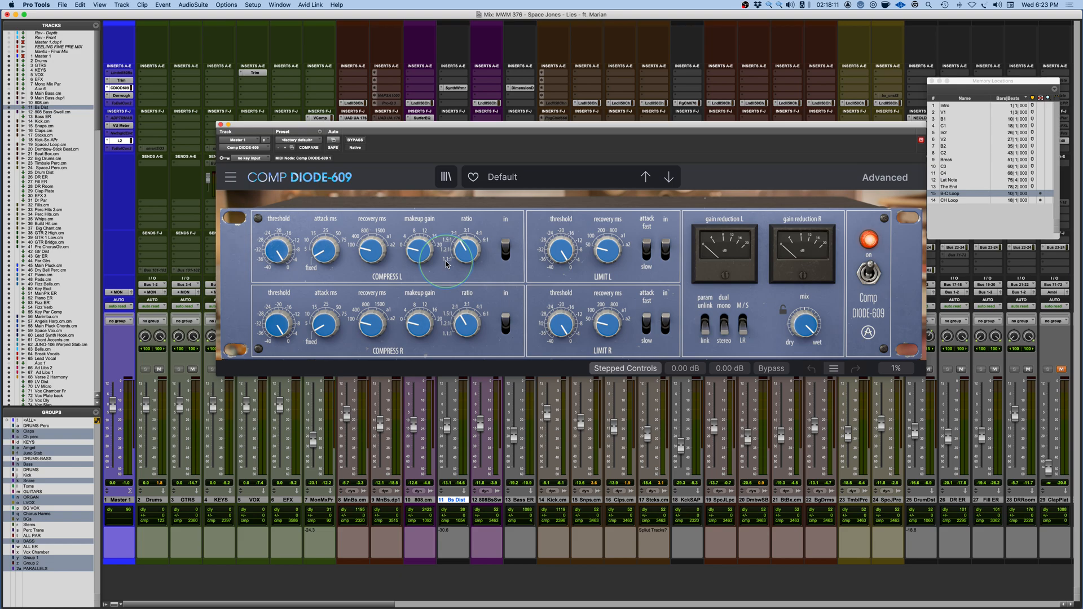
Step: Toggle the channel L compressor's in switch and the channel L limiter's in switch
click(506, 256)
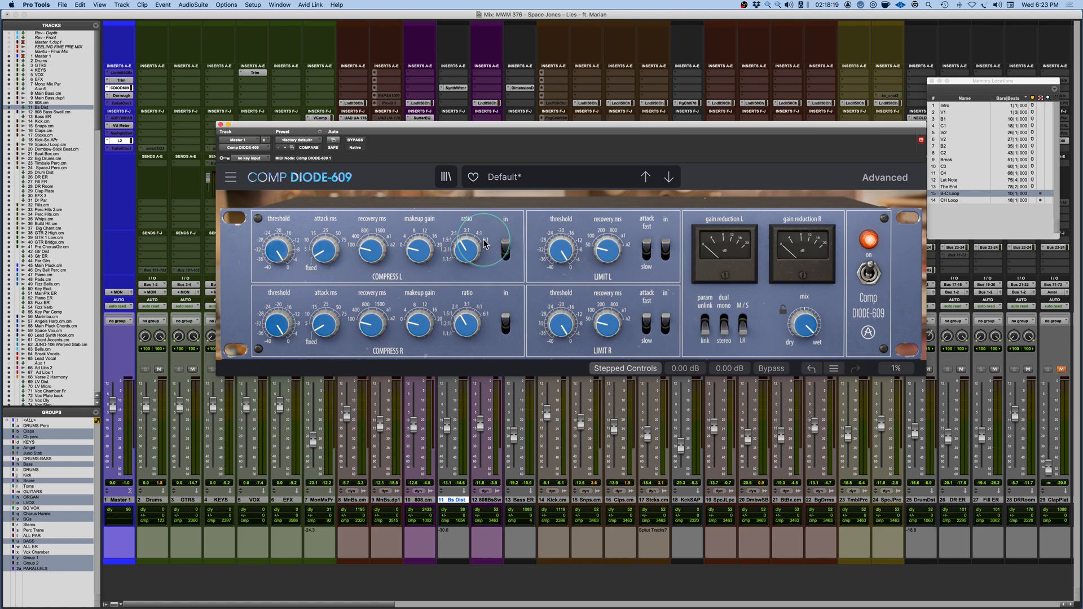
click(667, 253)
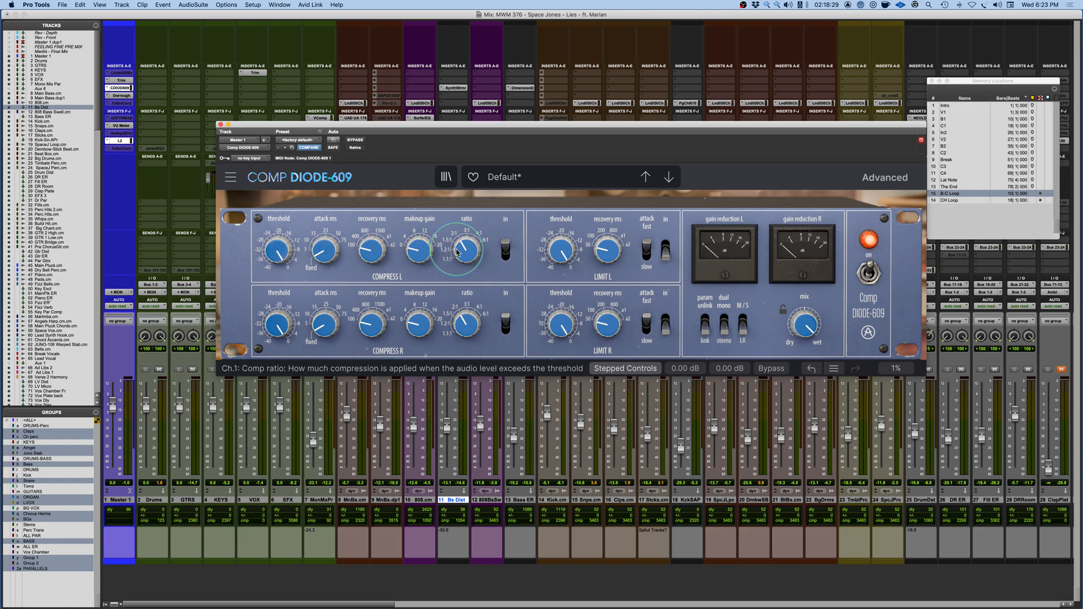
mouse_move(409, 254)
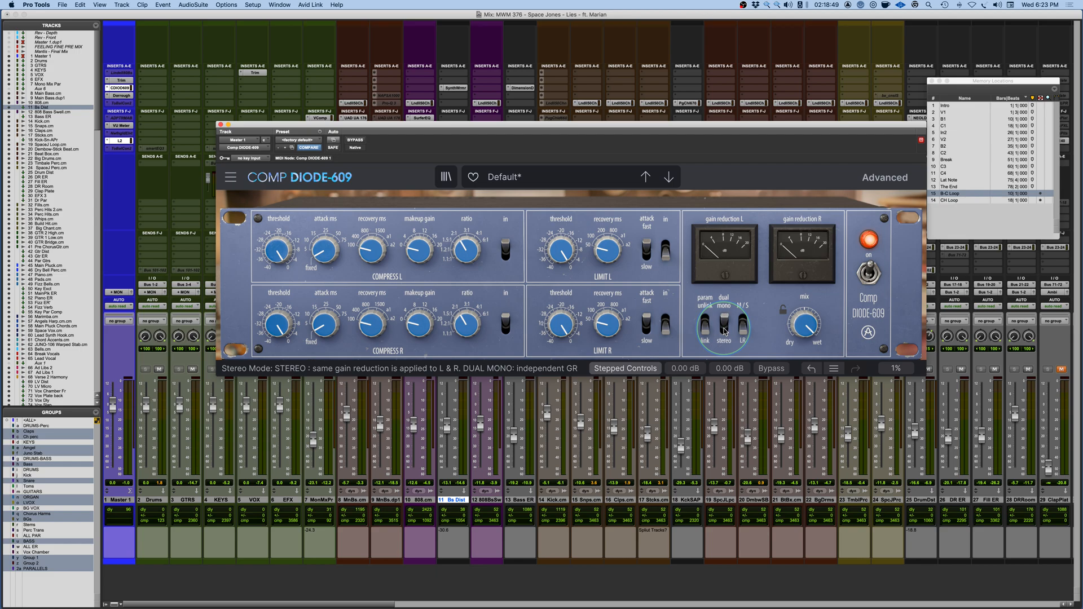
Step: Switch the compressor to M/S mode and back to L/R, and toggle the plugin bypass on and off
click(744, 326)
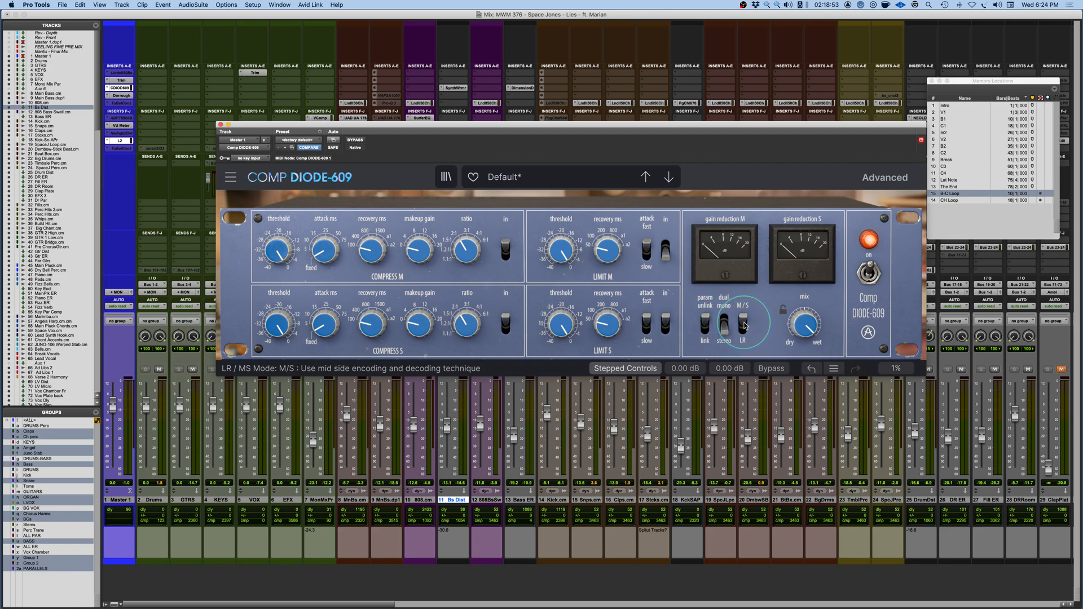
click(744, 327)
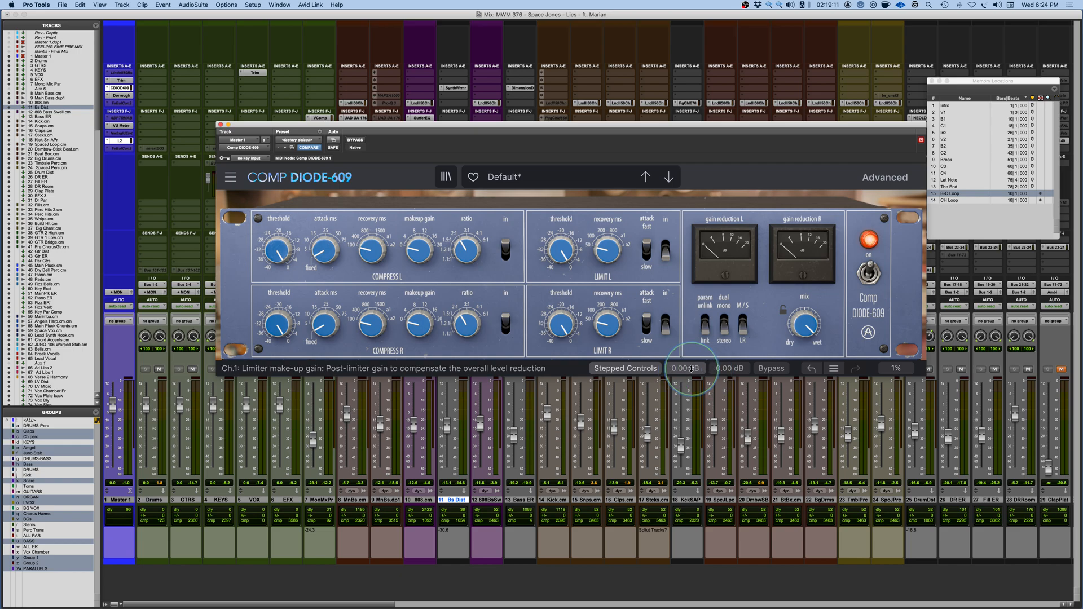
click(774, 370)
click(774, 369)
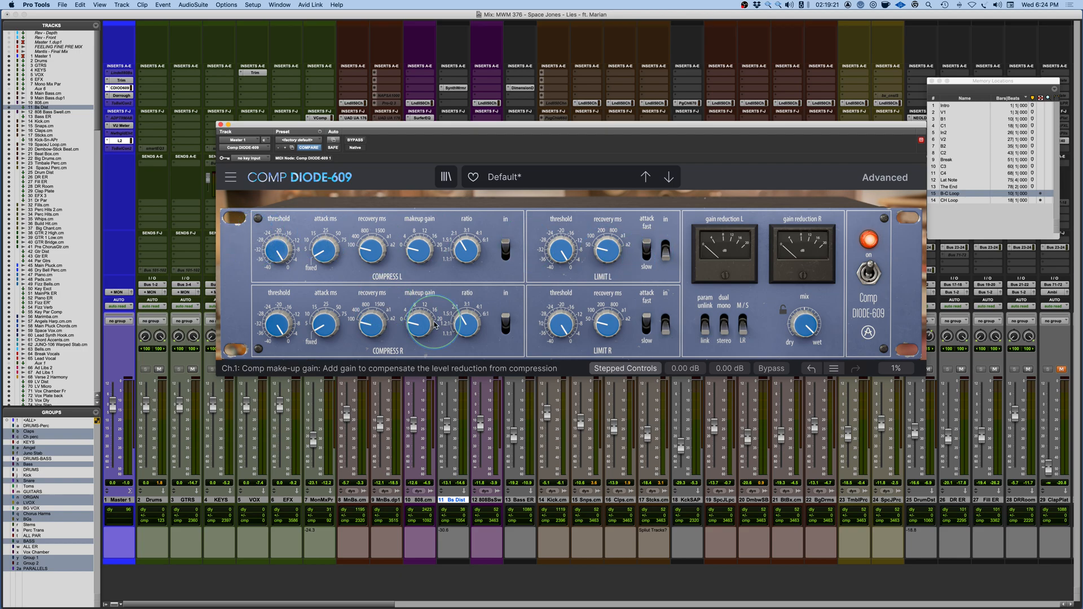
Step: Raise the channel L compressor's attack from Fixed to the next stepped position
click(619, 371)
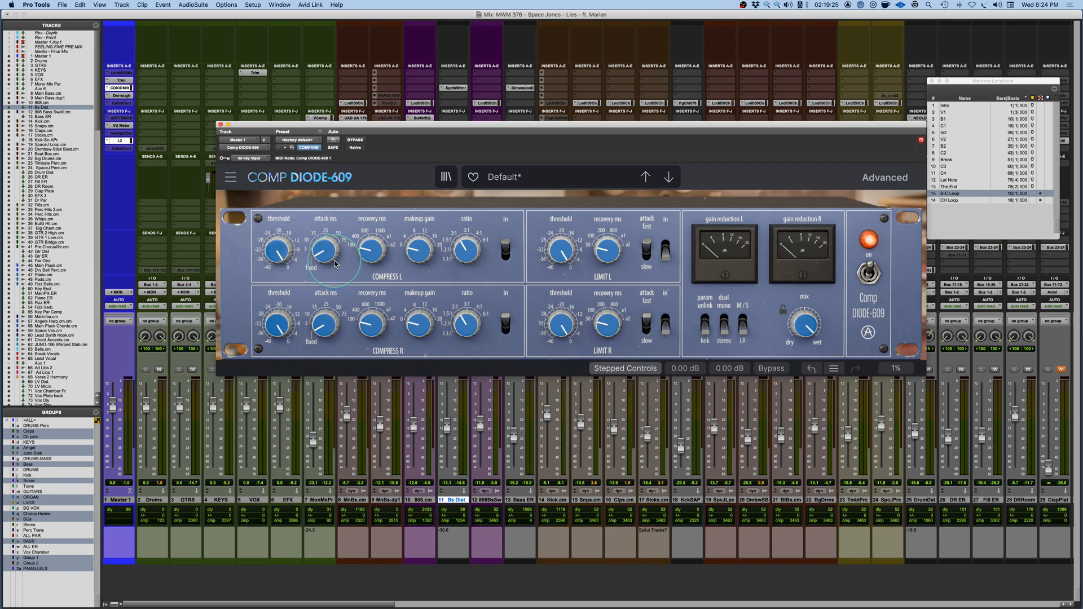
click(308, 241)
drag(308, 242, 324, 319)
mouse_move(317, 258)
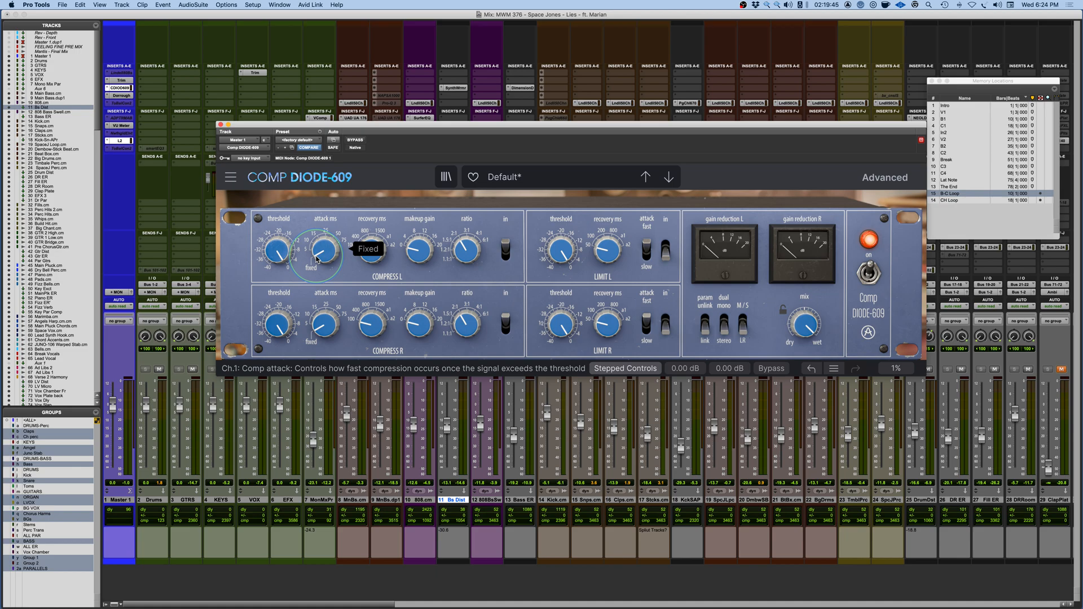
drag(316, 257, 316, 248)
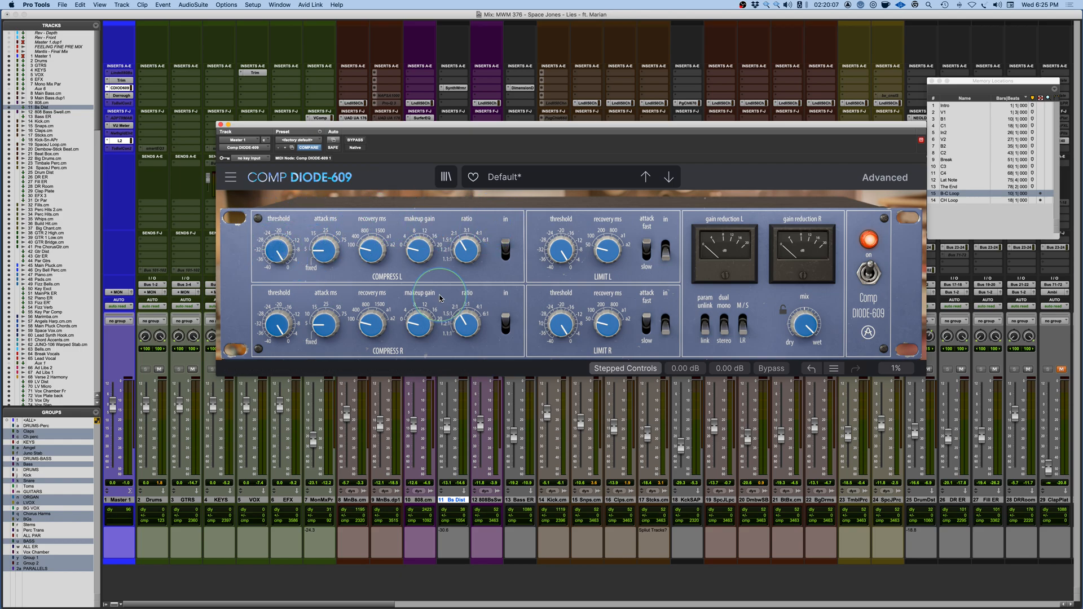
Step: Try a continuous channel L attack of 6.20 ms with stepped controls off, and return it to a stepped position
mouse_move(318, 253)
mouse_down()
mouse_move(321, 218)
mouse_move(320, 252)
mouse_up()
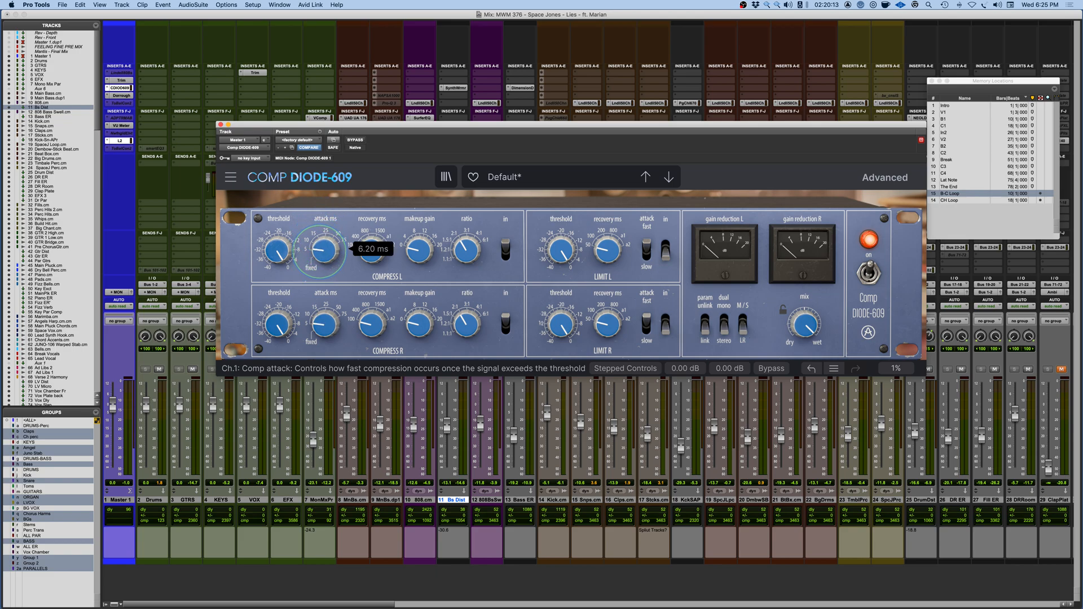
click(631, 368)
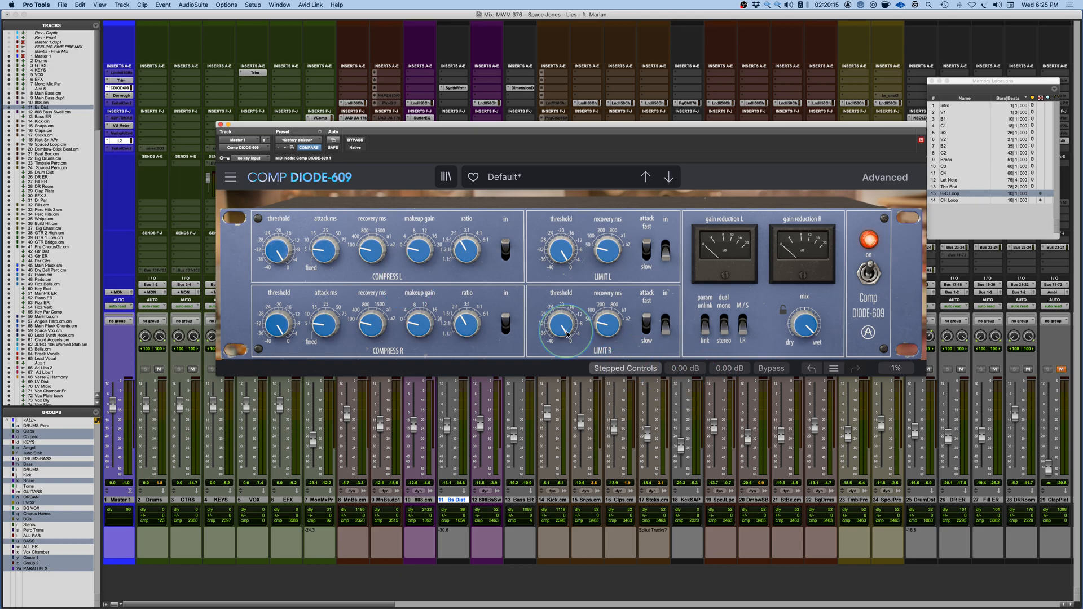
drag(341, 257, 326, 233)
click(626, 369)
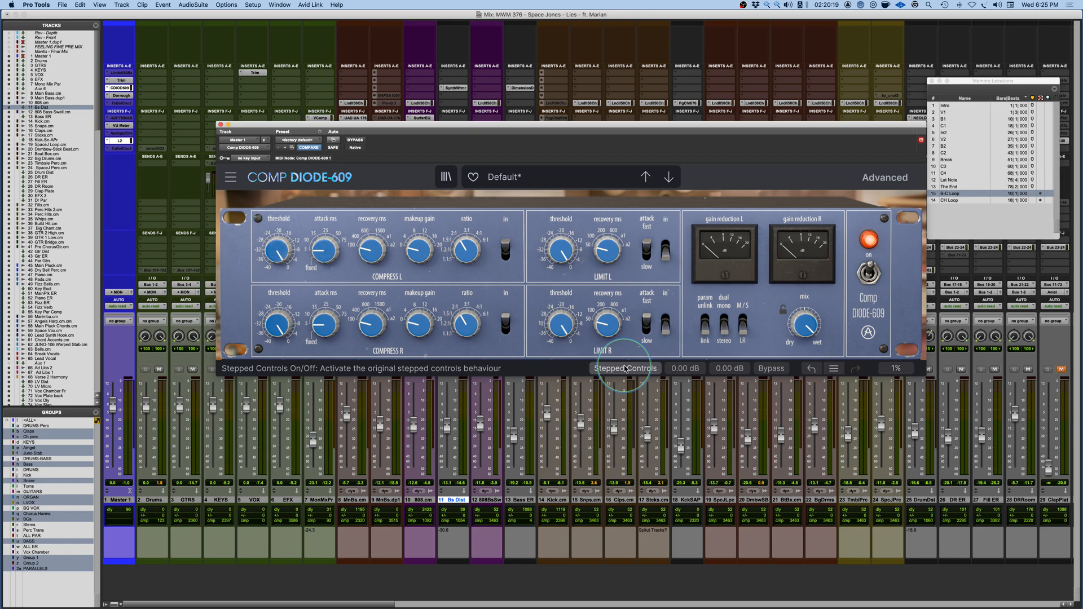
click(350, 257)
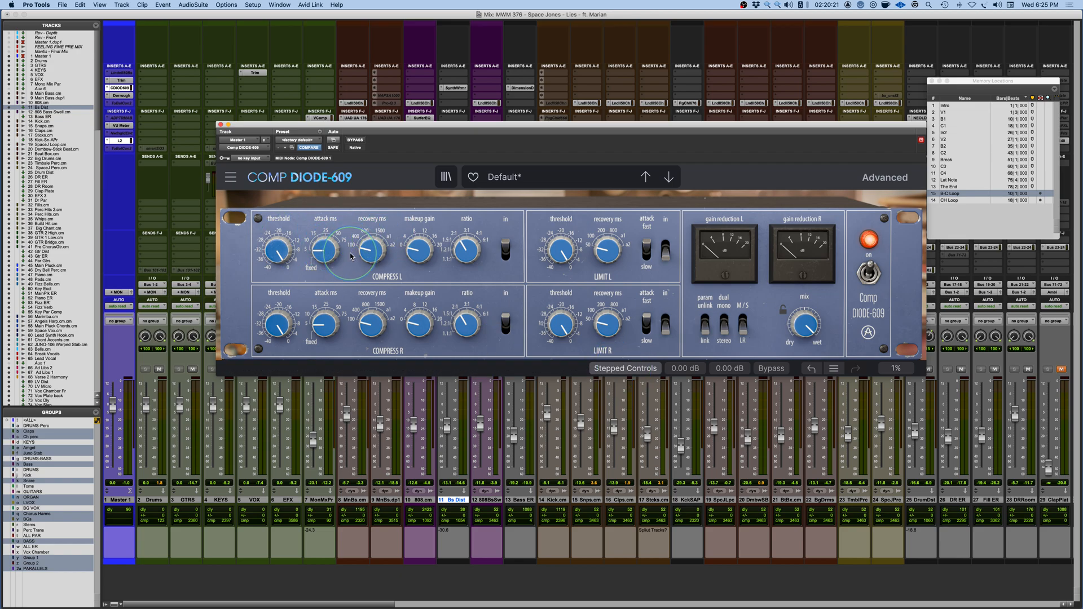
click(440, 242)
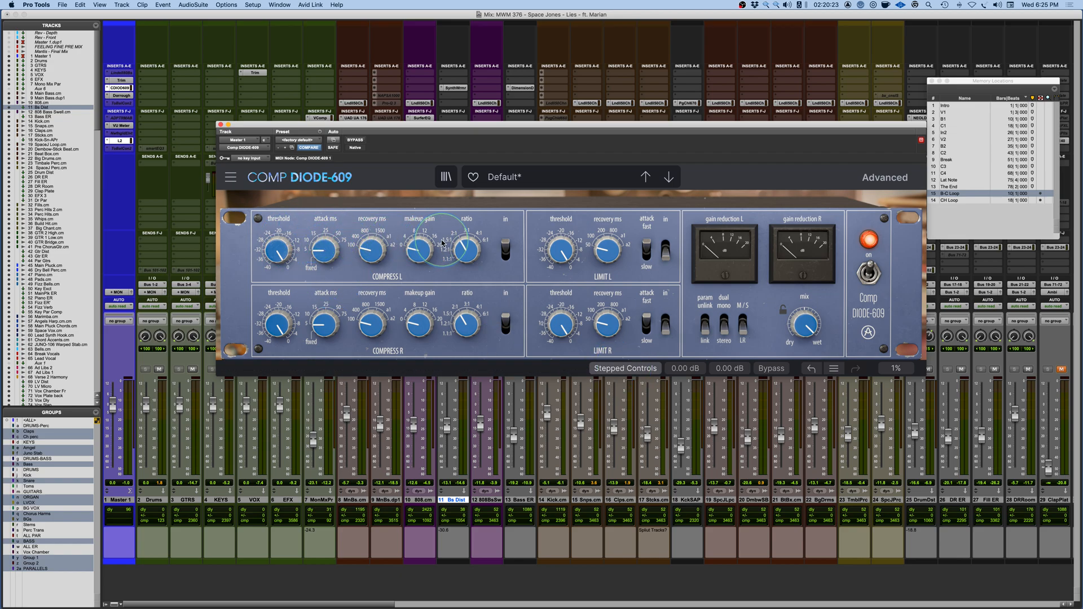
click(490, 259)
click(466, 252)
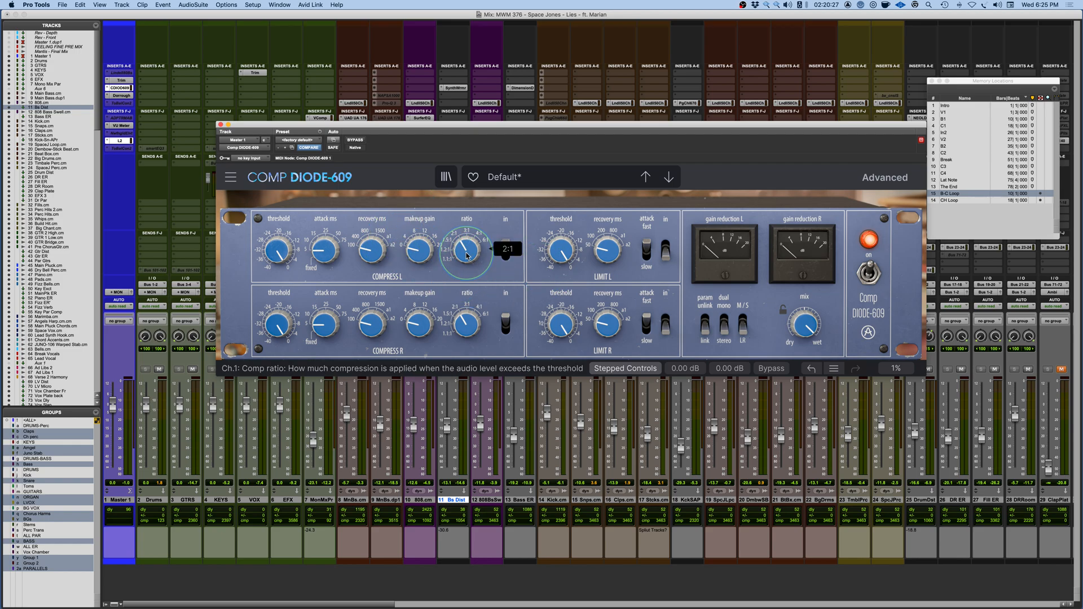
click(439, 262)
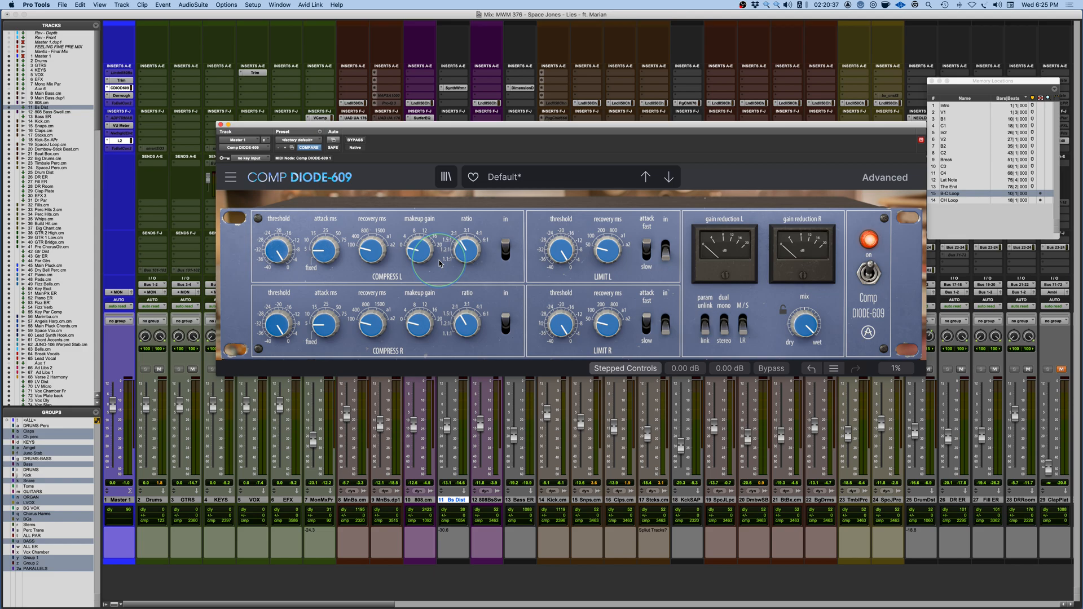
mouse_move(810, 330)
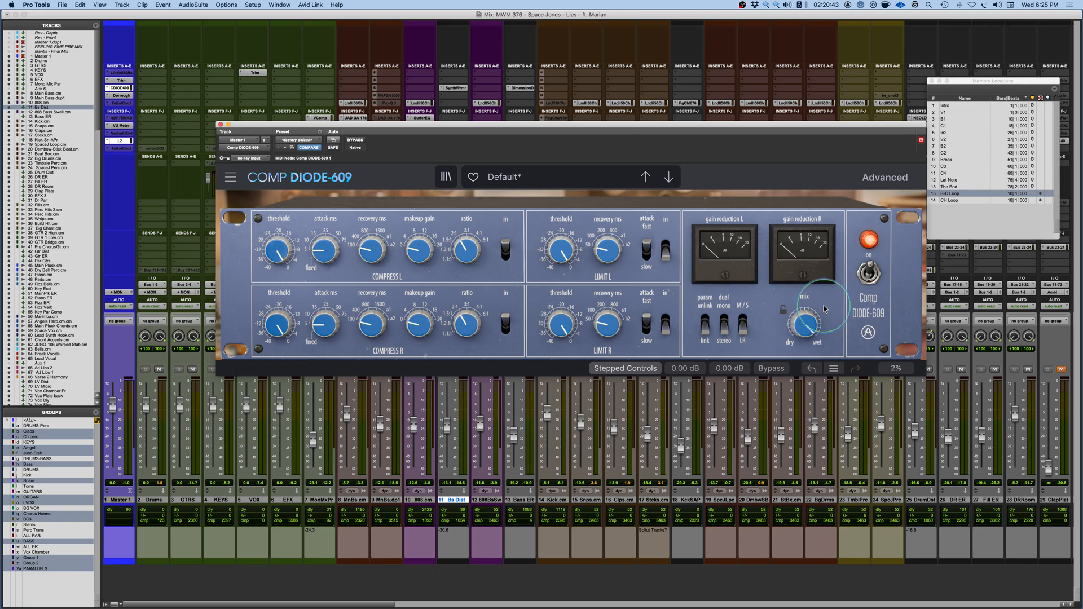
Step: Review the plugin's undo history, looking through the list of recorded changes
click(834, 370)
scroll(808, 340, up, 2)
scroll(808, 339, up, 5)
scroll(808, 339, down, 6)
click(915, 246)
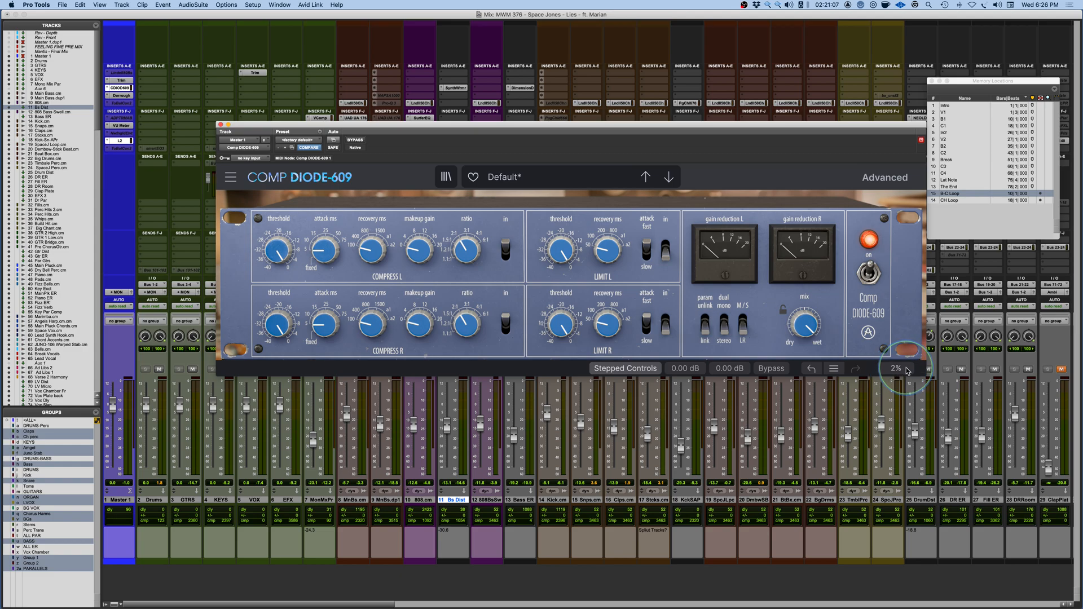
click(835, 370)
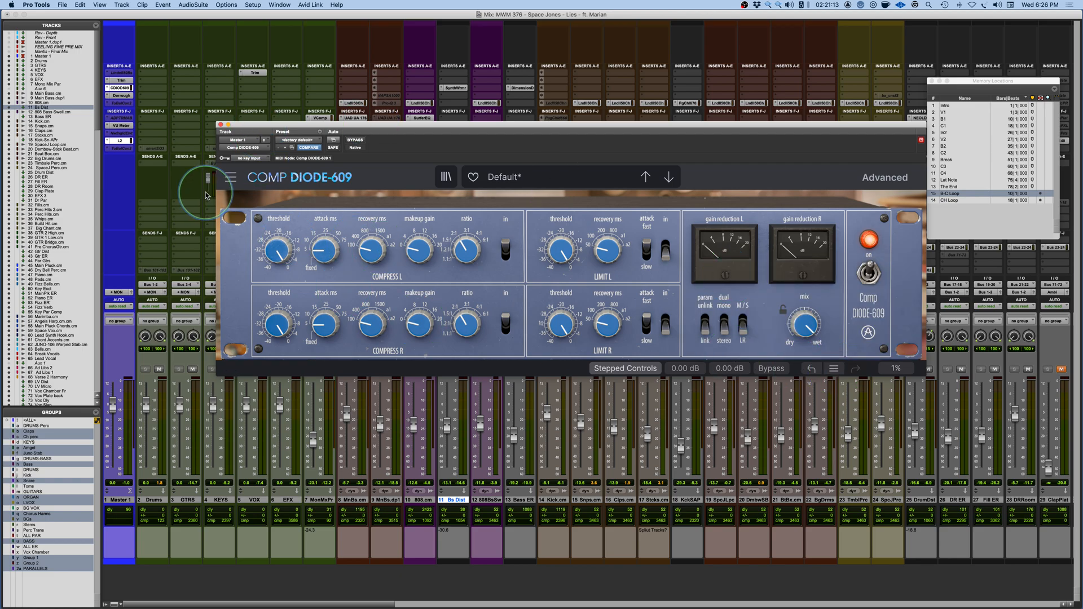
Step: Look through the plugin's preset saving, import, export, window resizing, tutorial and help options
click(231, 178)
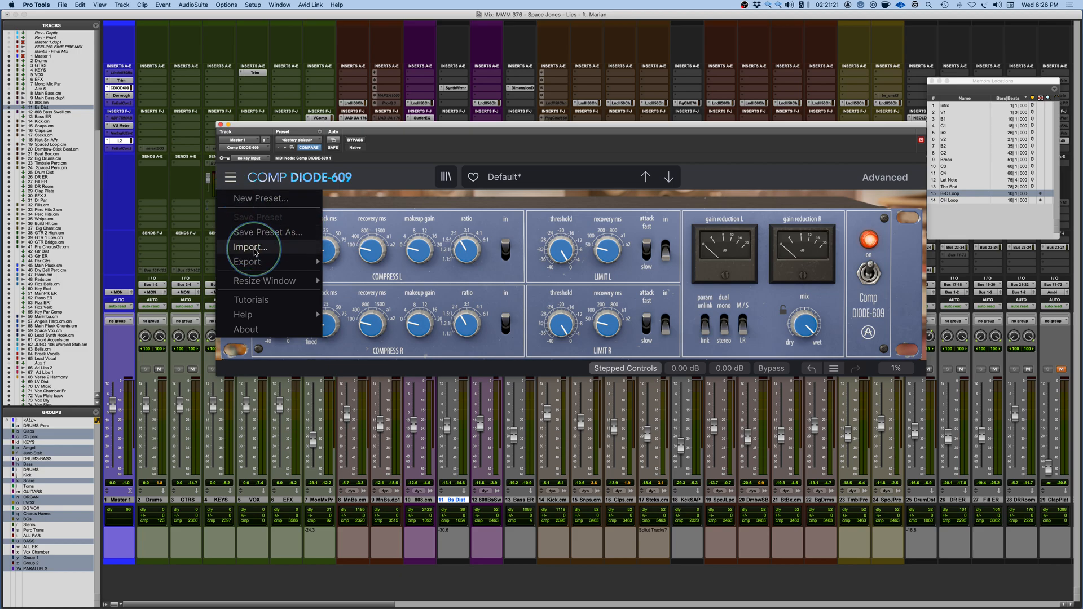
mouse_move(252, 269)
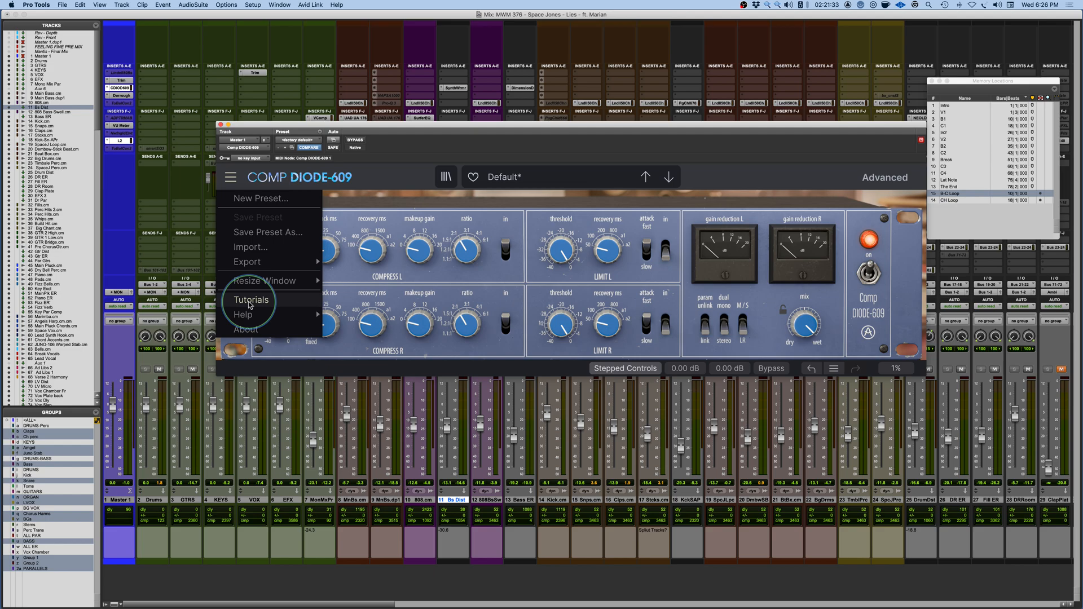
mouse_move(243, 314)
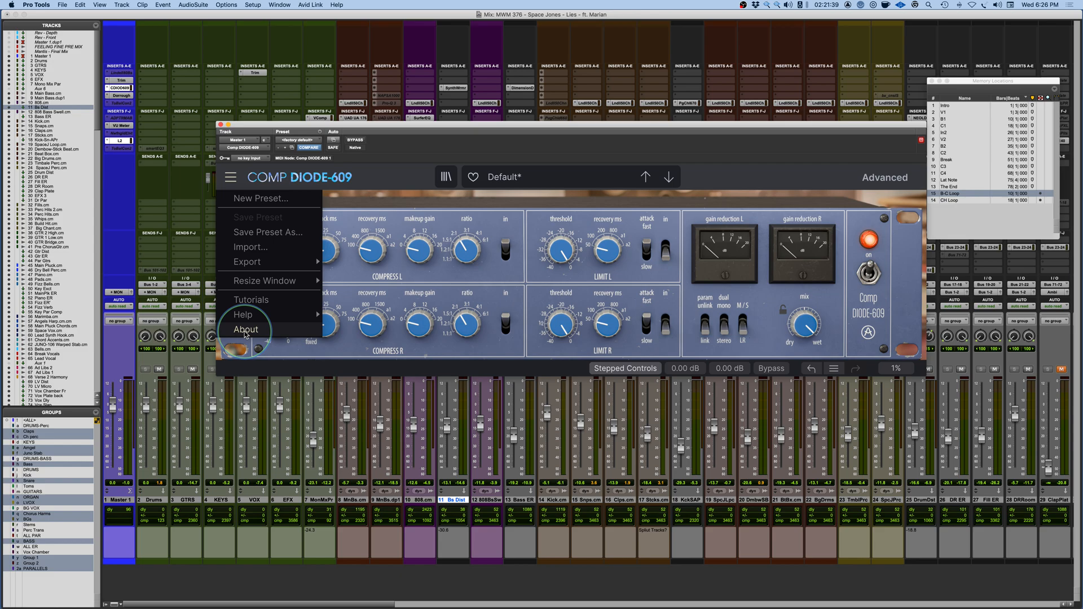
click(395, 175)
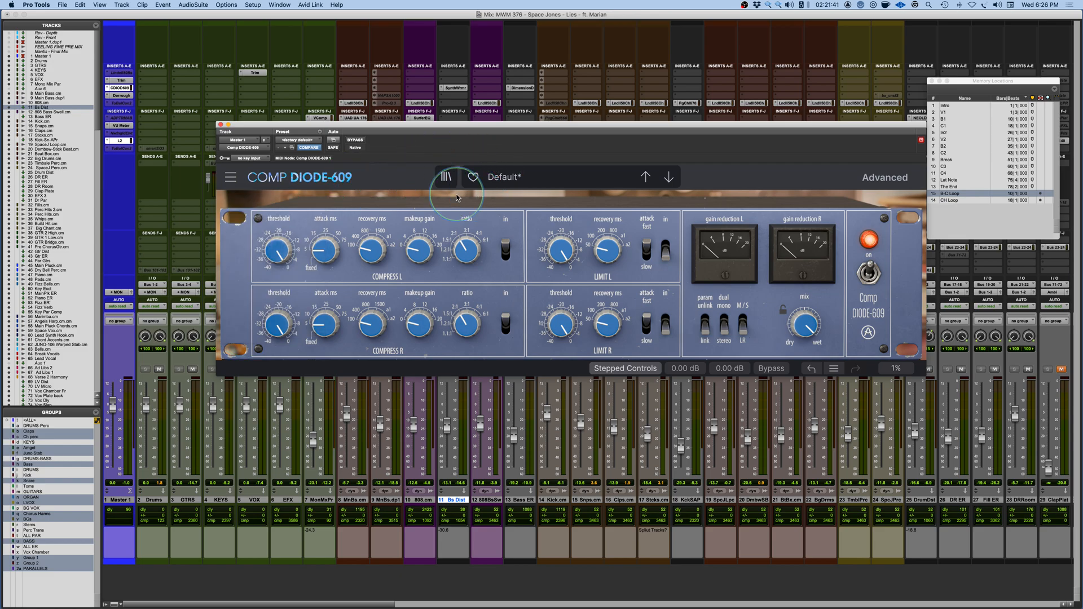
Step: Show the advanced controls and try the side-chain look ahead at -5.00 ms
click(884, 178)
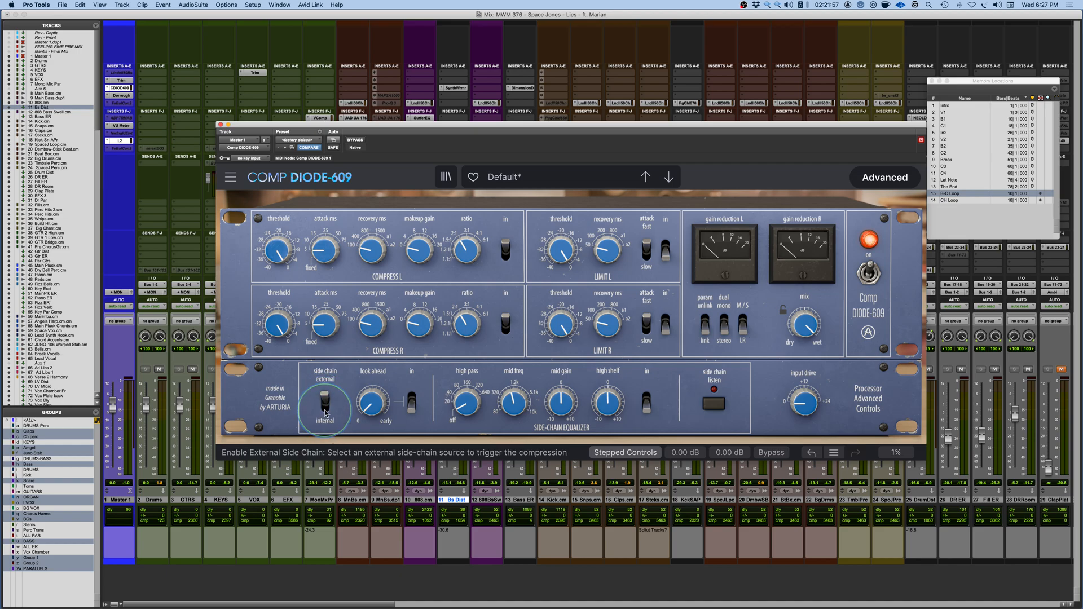
mouse_move(365, 252)
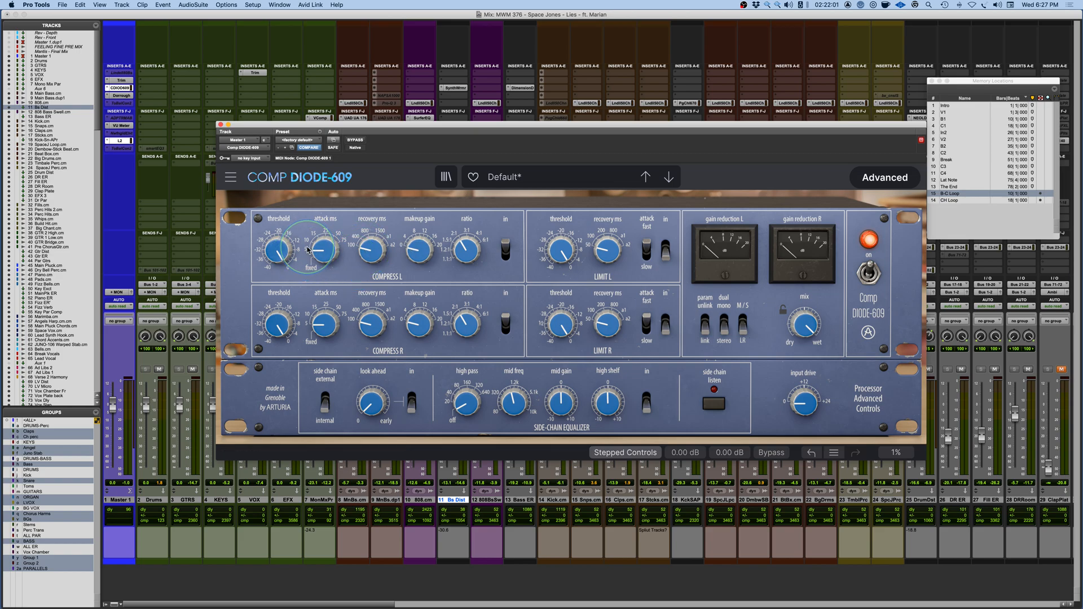
drag(371, 402, 388, 278)
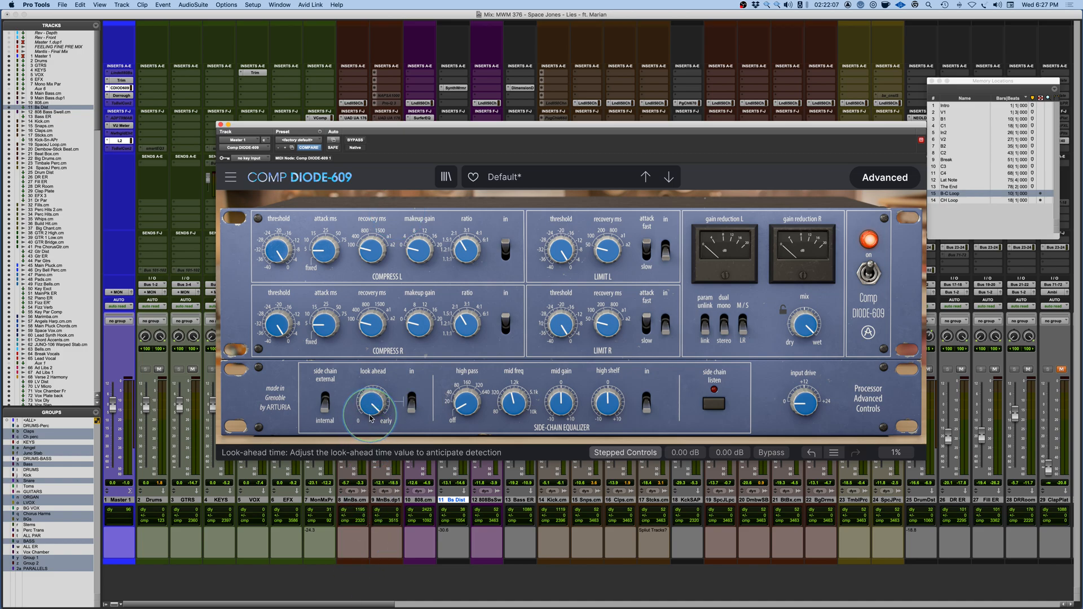
mouse_move(370, 418)
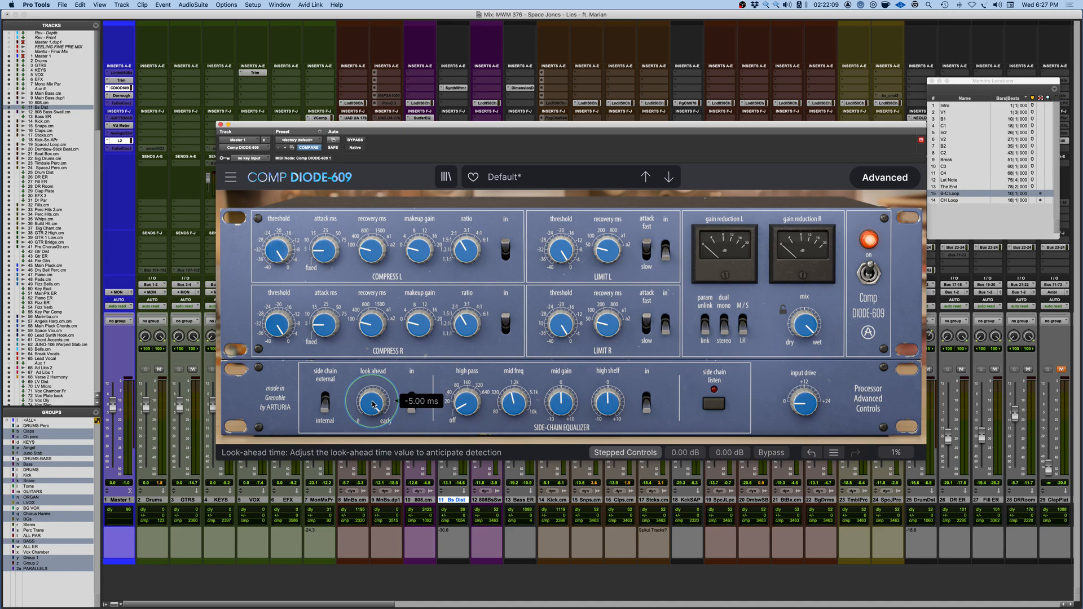
click(411, 406)
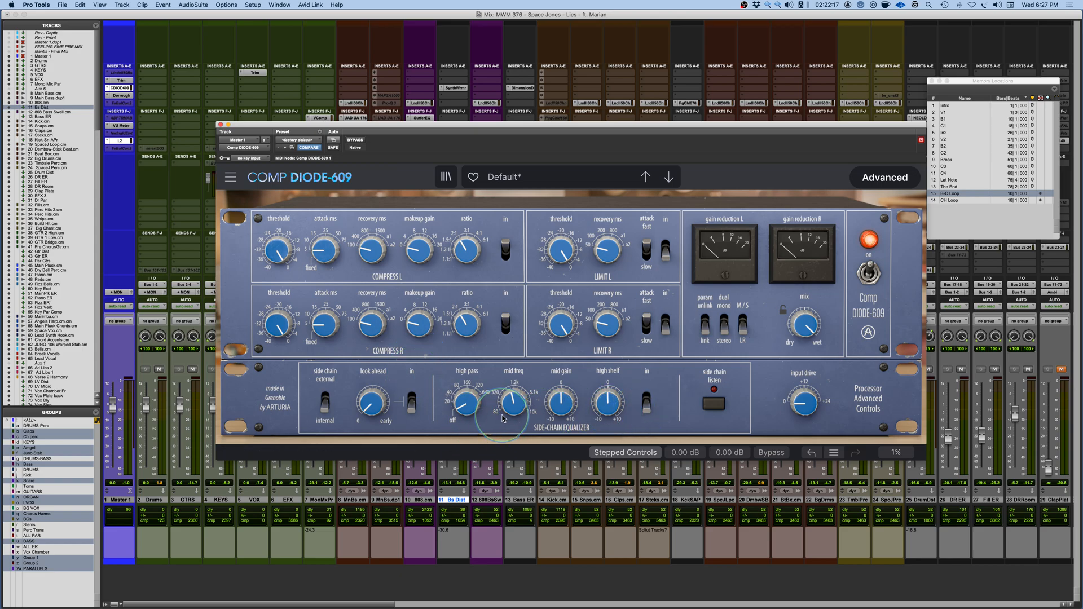
Step: Toggle the side-chain equalizer's in switch and try its high pass and high shelf controls
click(648, 404)
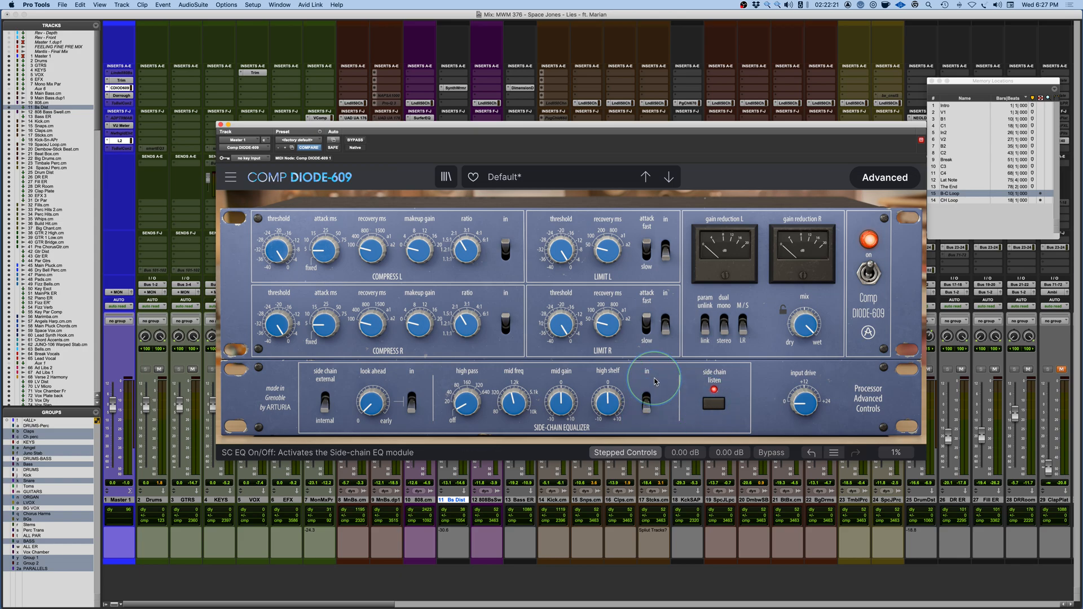
mouse_move(455, 405)
mouse_down()
mouse_move(471, 341)
mouse_move(459, 406)
mouse_up()
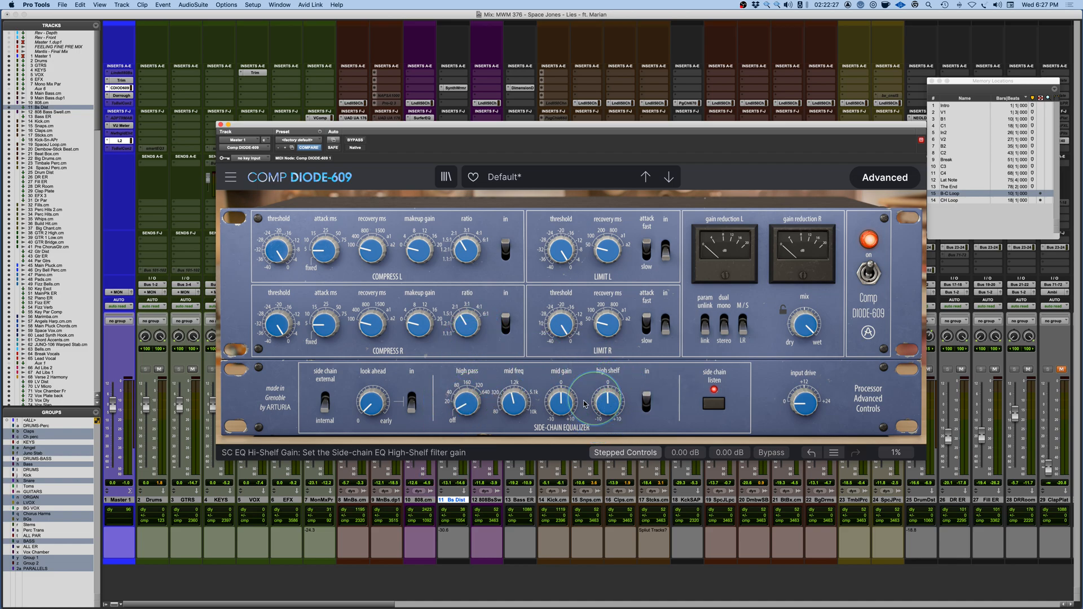
click(609, 408)
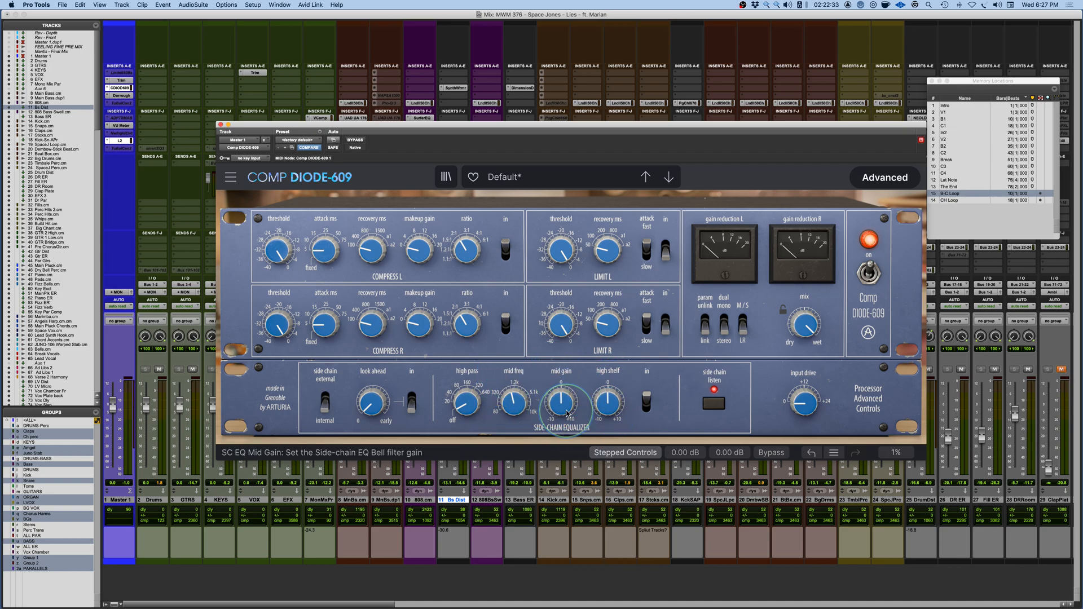
mouse_move(519, 398)
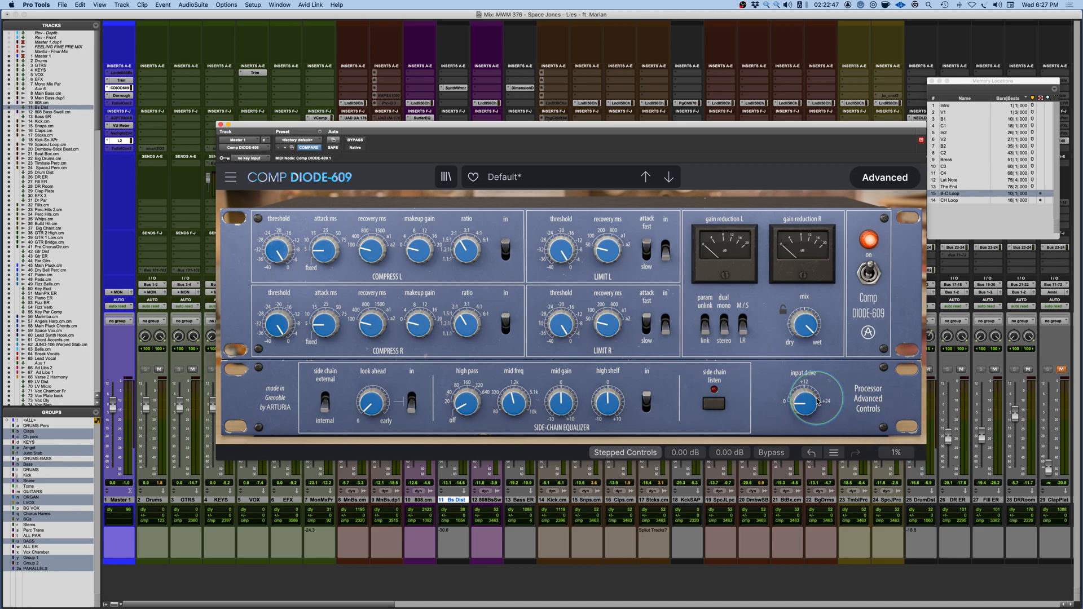
Step: Switch the compressor unit's power off and back on
mouse_move(802, 409)
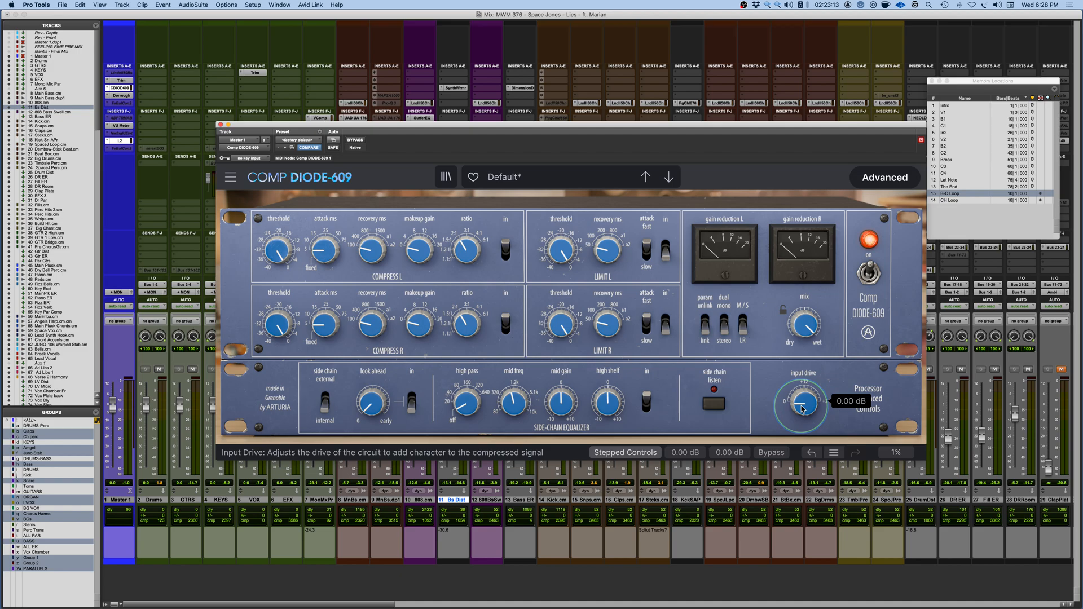
mouse_move(409, 254)
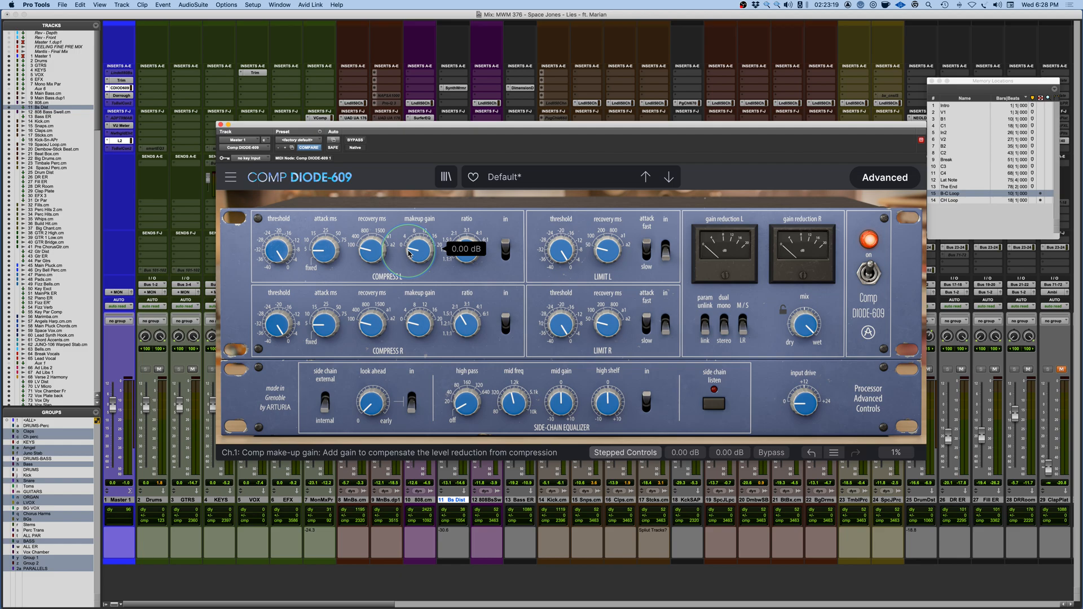
click(869, 275)
click(869, 274)
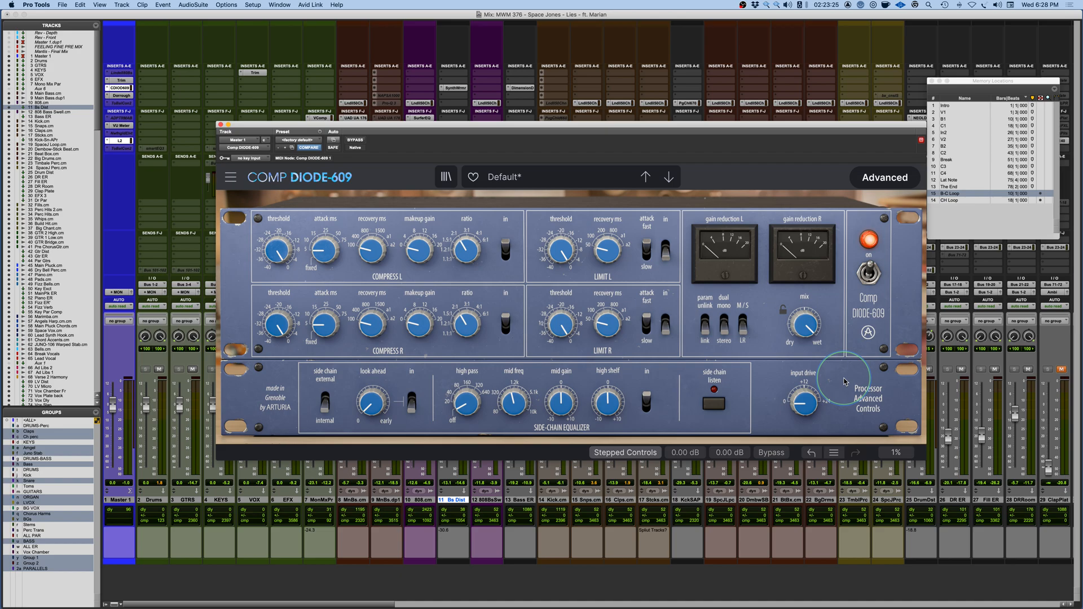
Step: Toggle the plugin's bypass on and off, and switch the unit's power off and back on
click(770, 453)
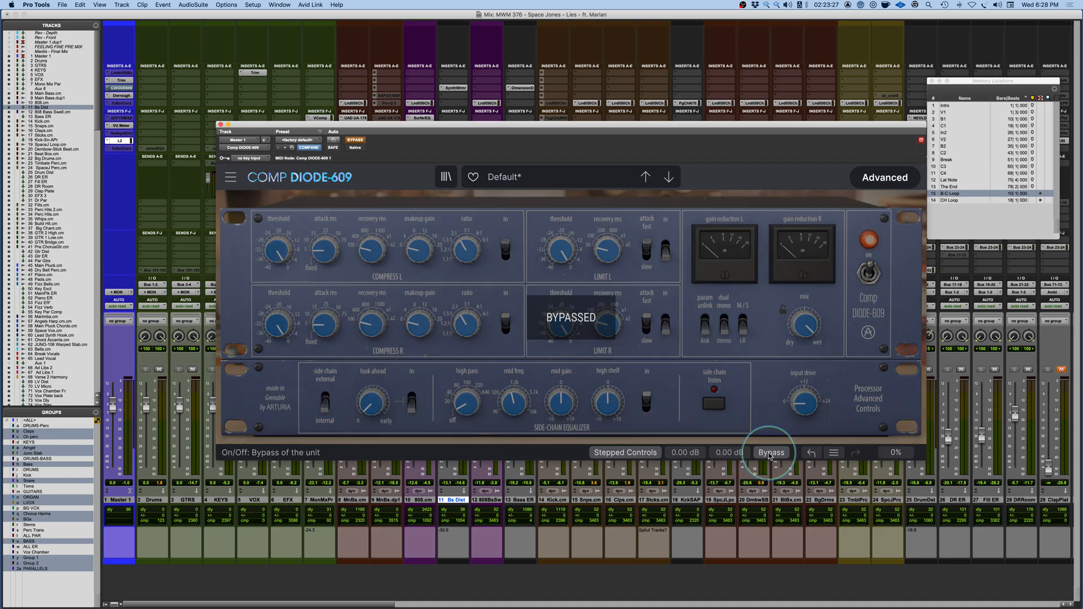
click(770, 452)
click(870, 274)
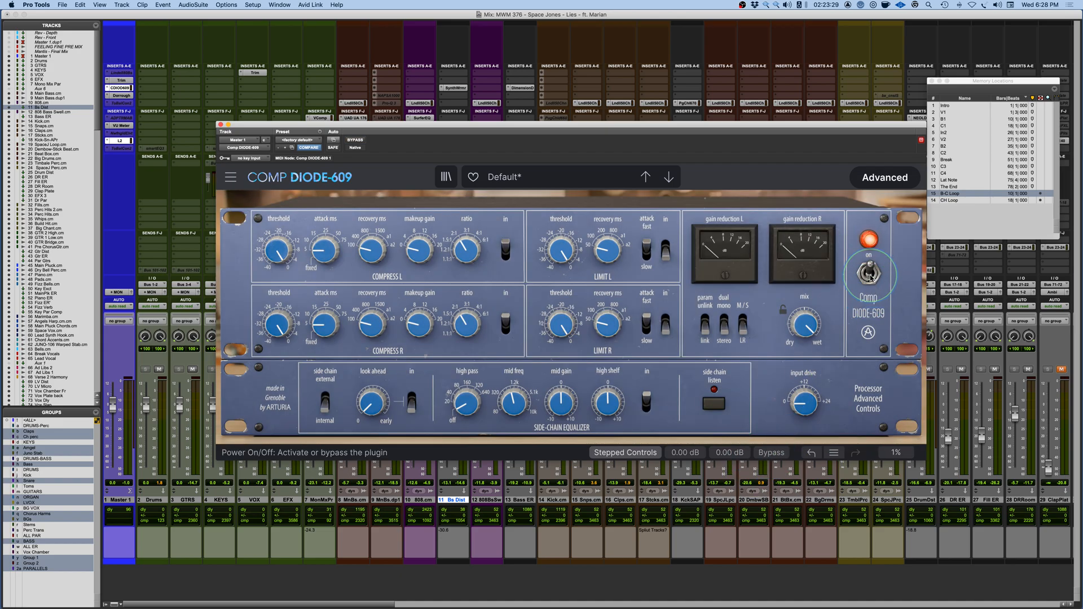
click(870, 277)
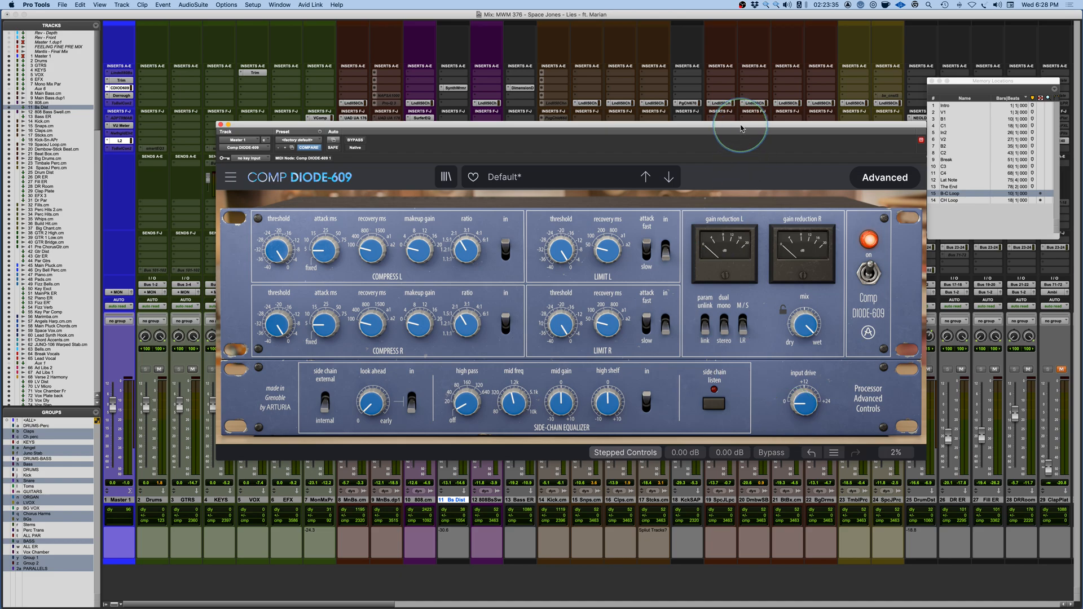
Step: Raise the compressor's attack to the 25 ms mark and adjust its makeup gain, including a setting of +0.96 dB
drag(740, 126, 743, 125)
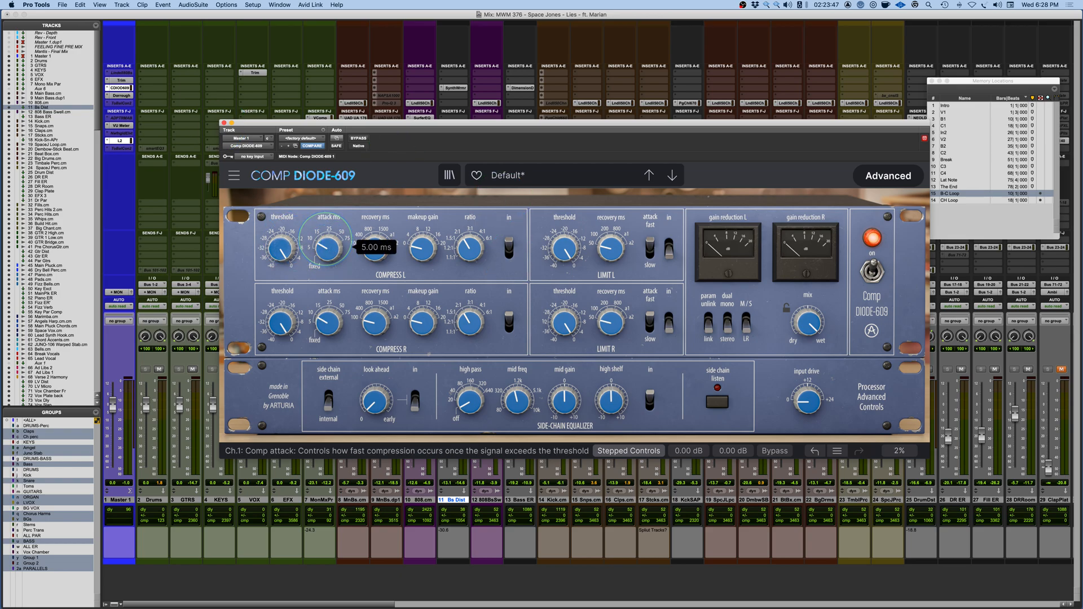
click(368, 251)
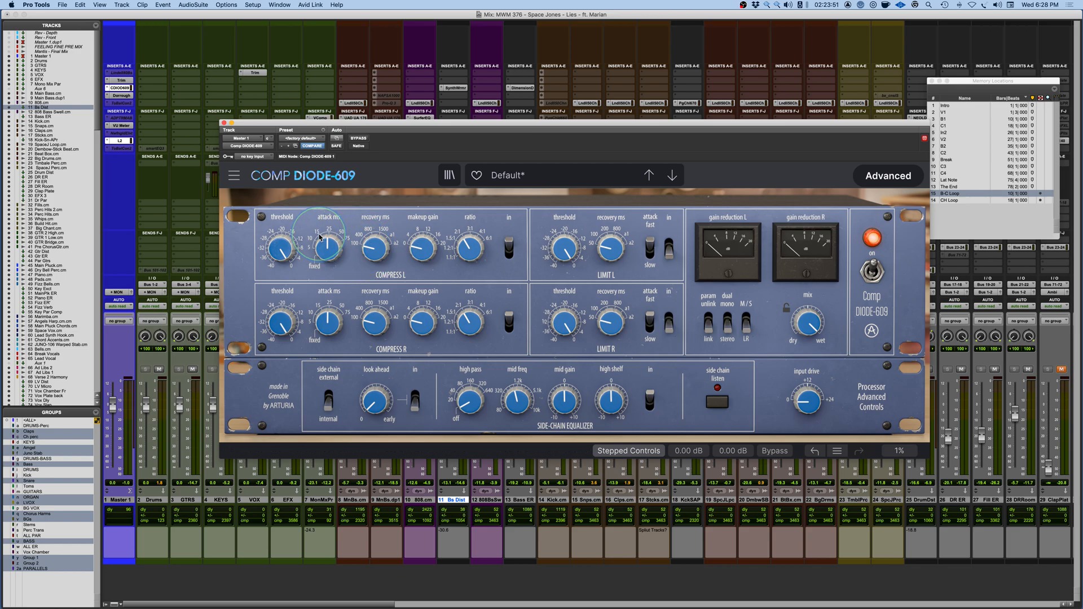
drag(422, 248, 422, 239)
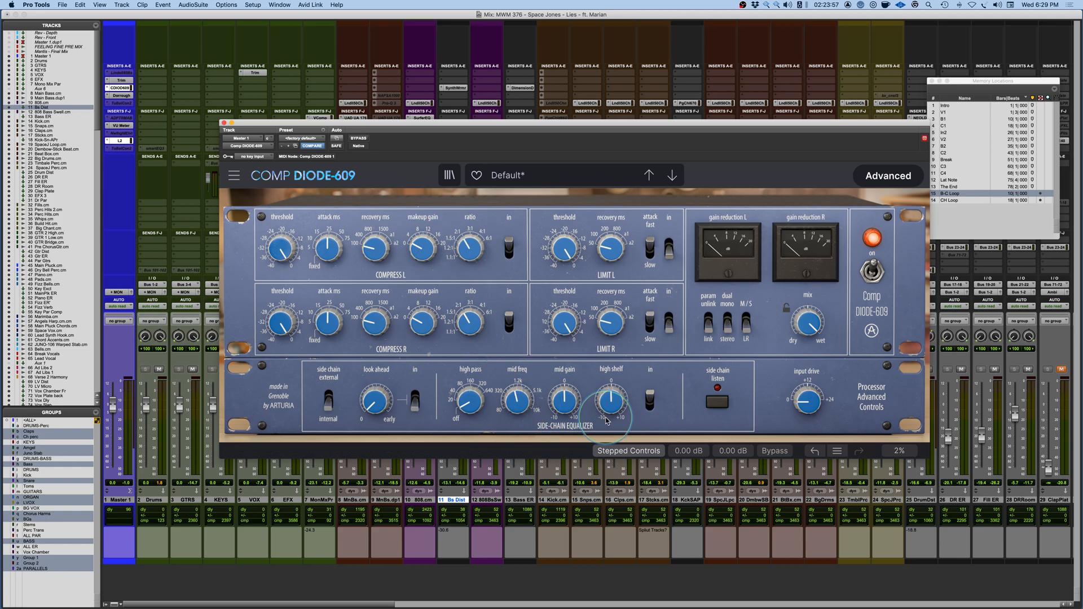
drag(416, 243, 413, 250)
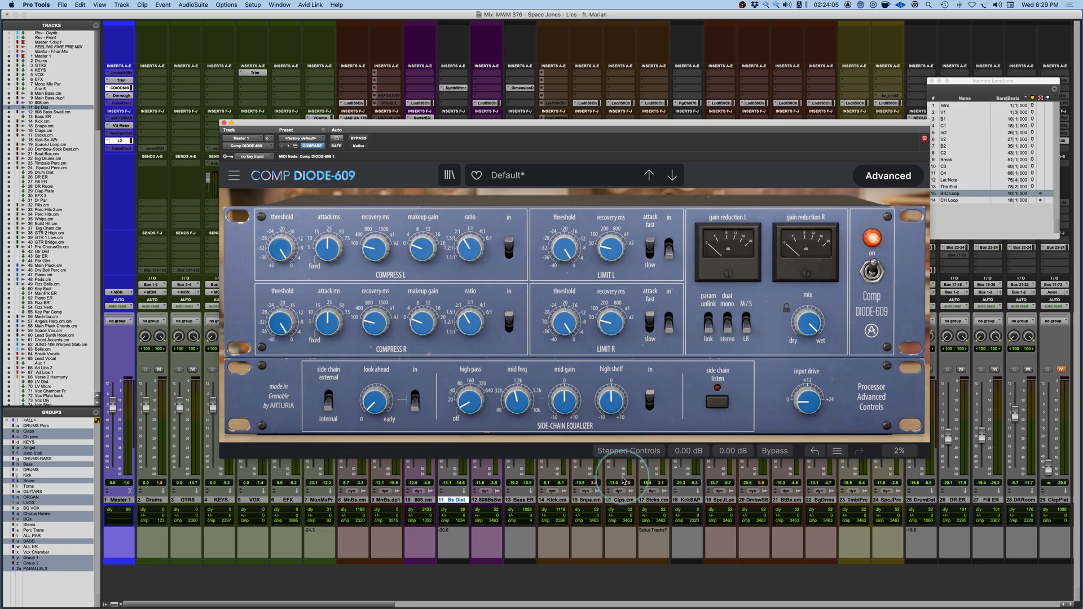
click(416, 249)
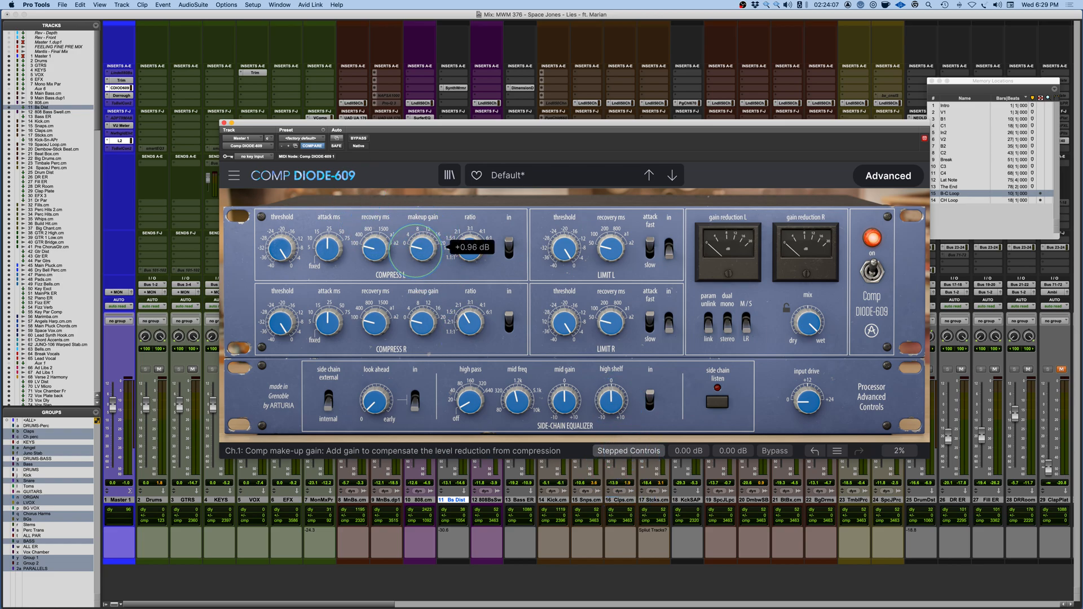
click(309, 299)
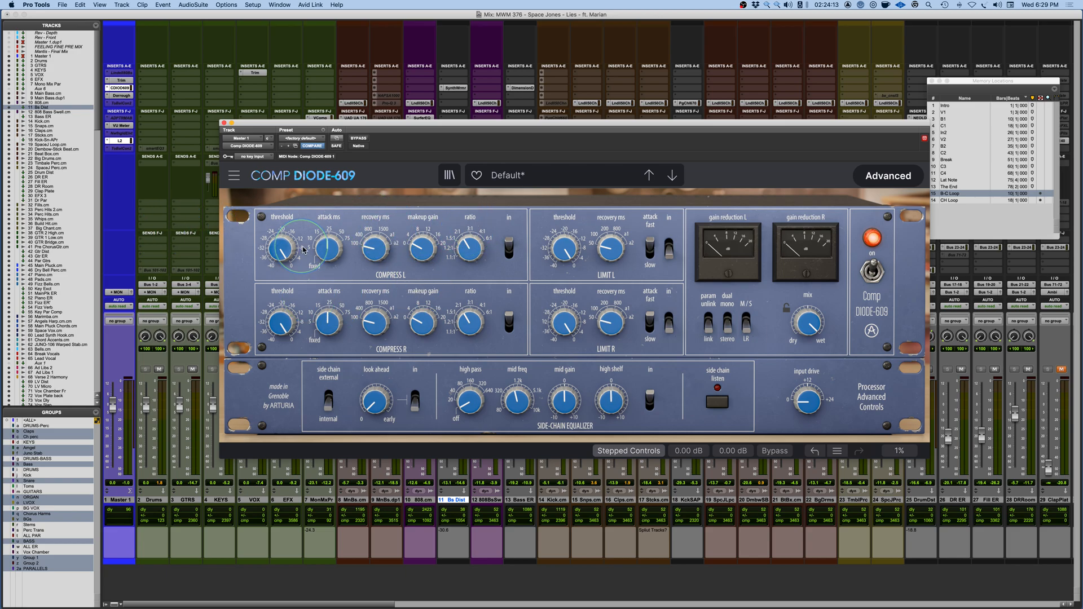
Step: Lower the compressor's threshold during playback and raise the side-chain equalizer's high pass frequency
mouse_move(375, 251)
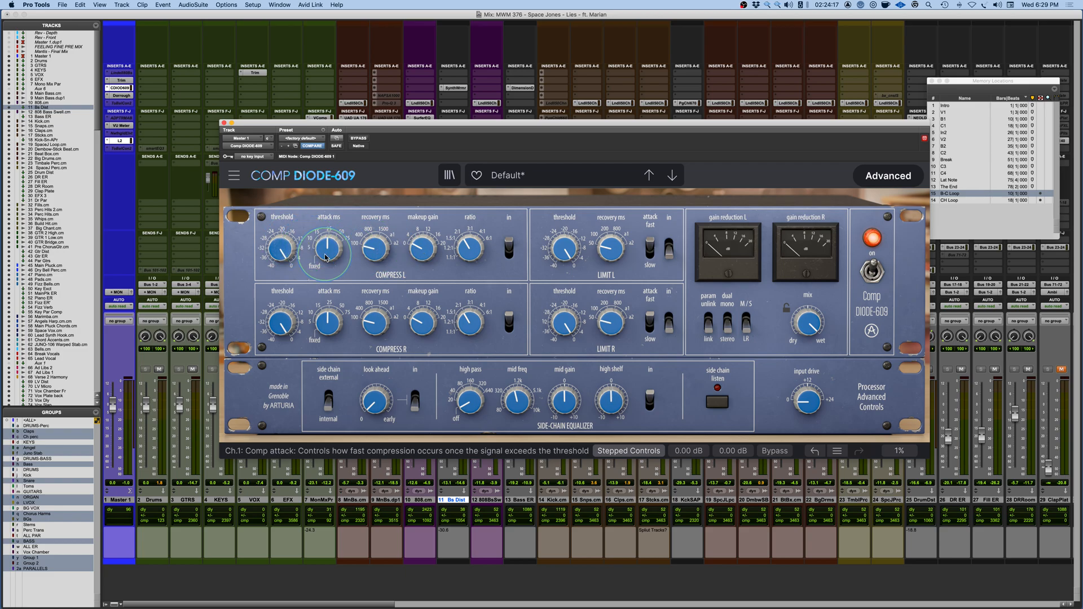
drag(290, 237, 280, 303)
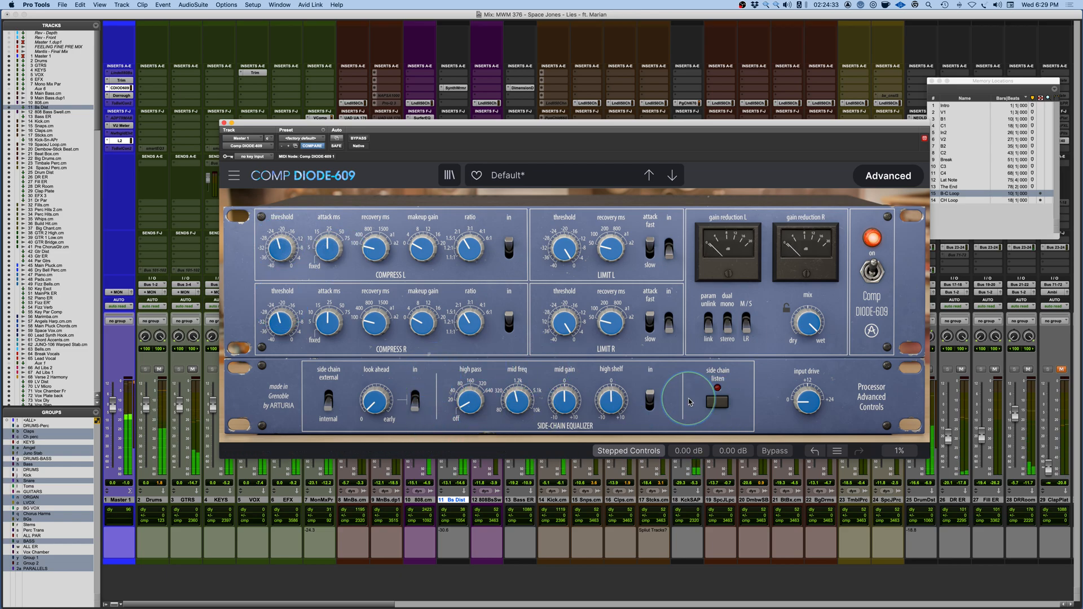
drag(464, 402, 457, 359)
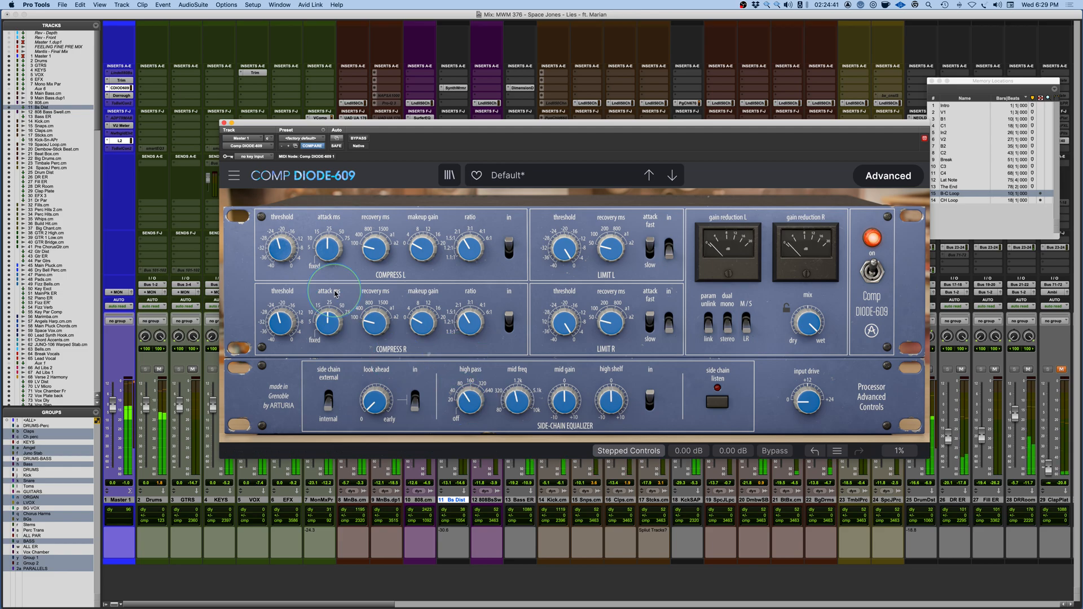
drag(272, 246, 273, 250)
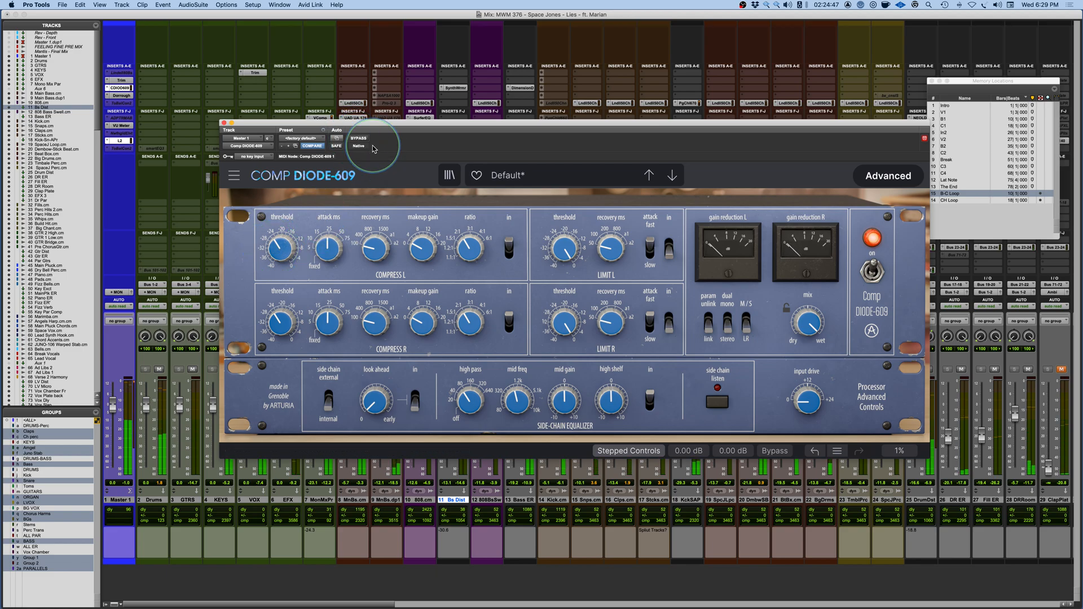
Step: Compare the mix with the compressor bypassed and active, replaying from the B-C Loop memory location
click(775, 452)
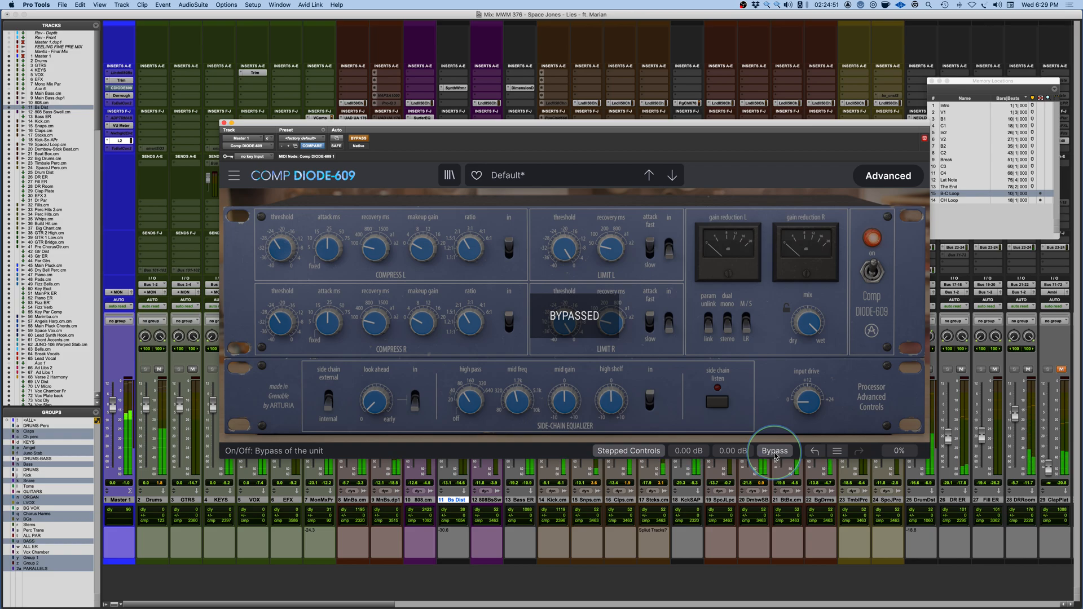
click(775, 451)
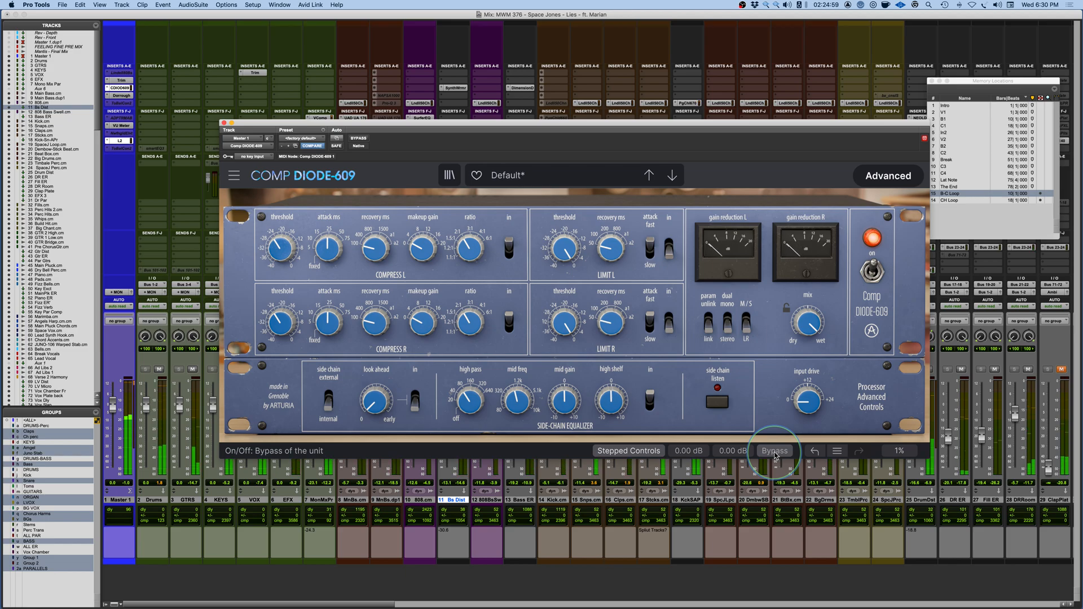
click(963, 193)
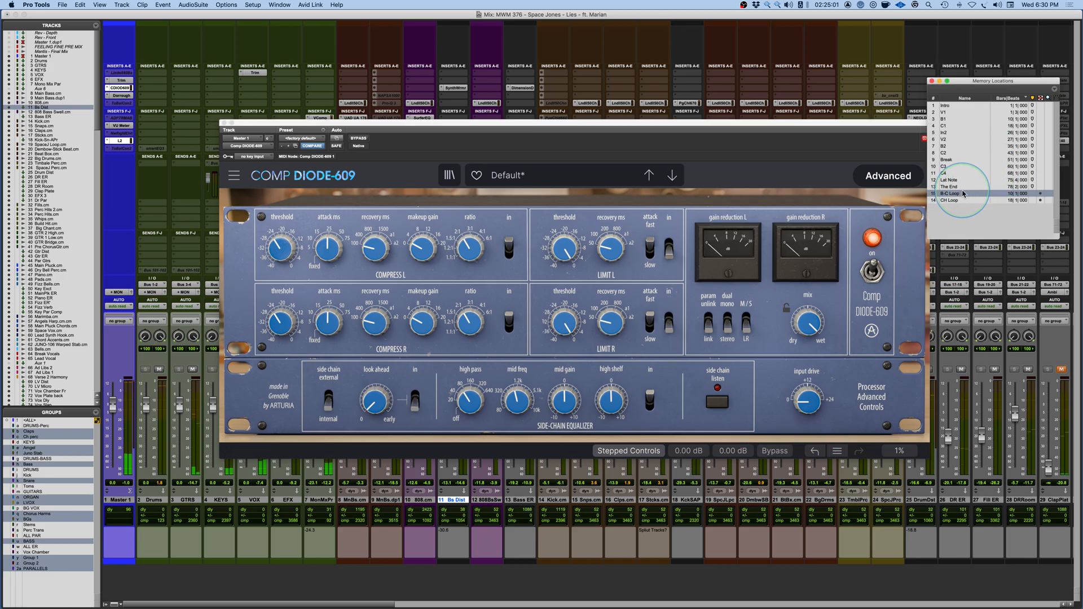
key(space)
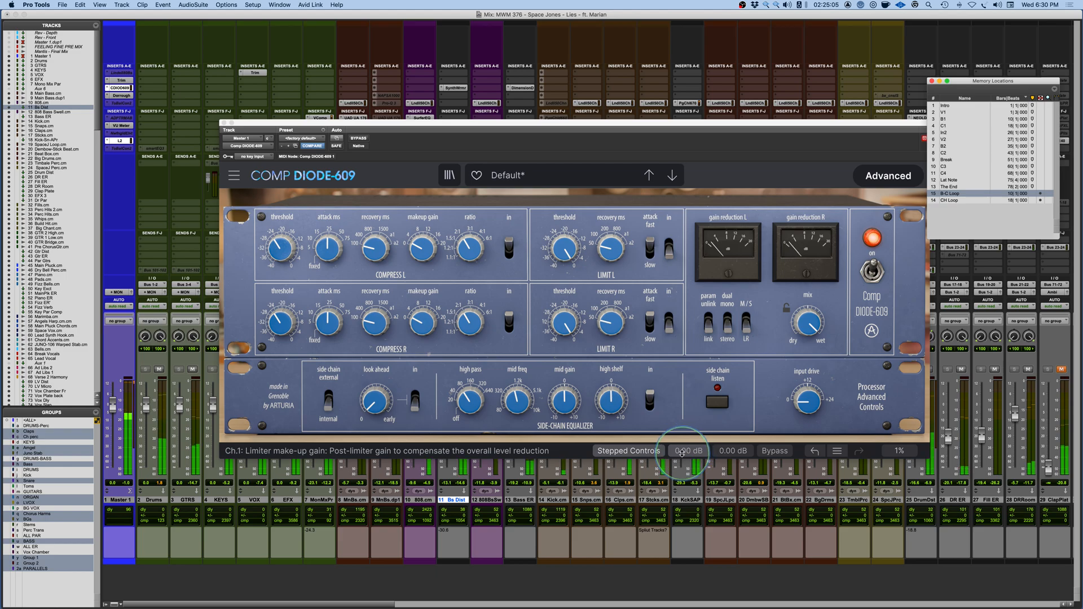
click(775, 451)
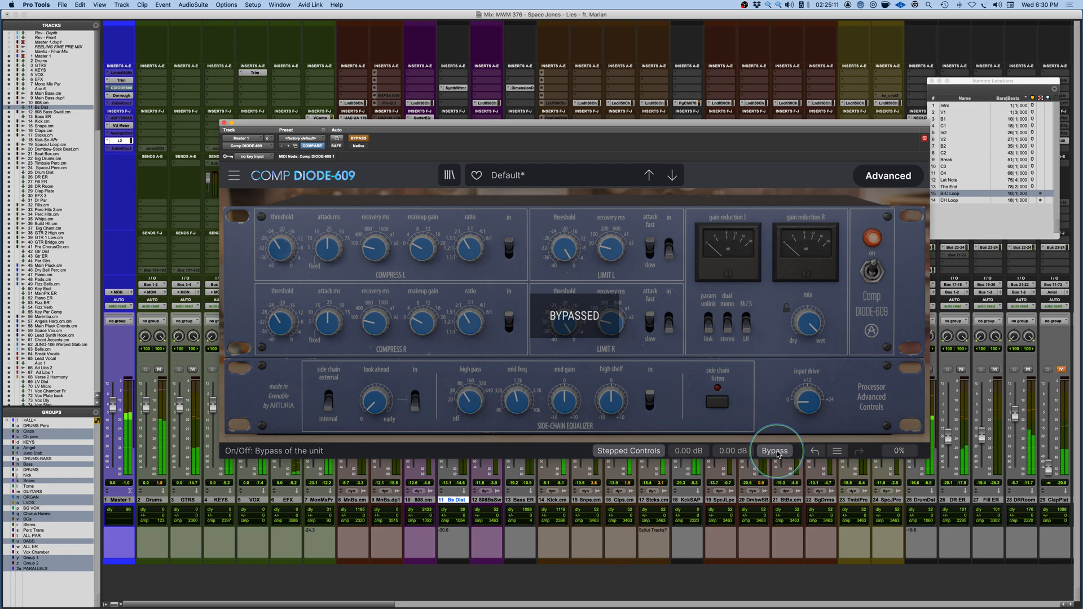
click(774, 451)
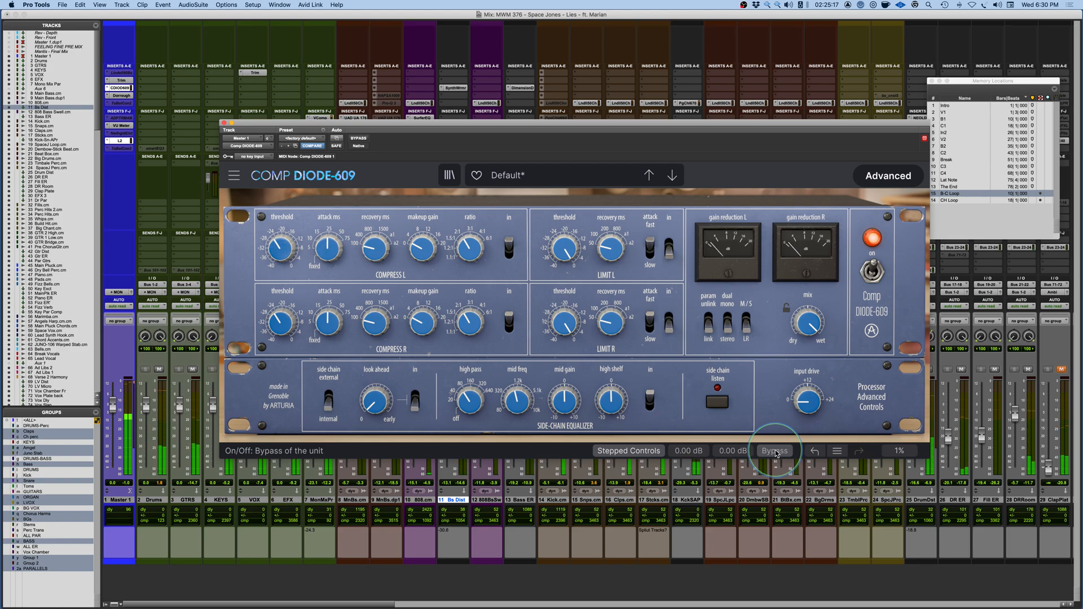
Step: Raise the side-chain high pass further and lower the compressor's threshold to -26.0 dBm, checking the sound against bypass
drag(473, 406, 473, 402)
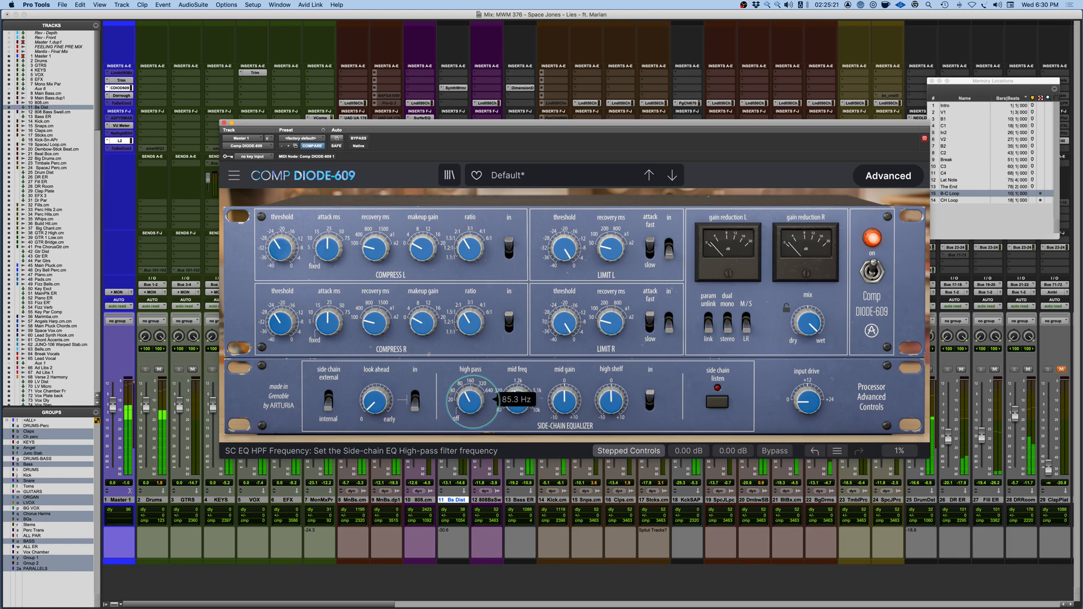
drag(473, 402, 474, 408)
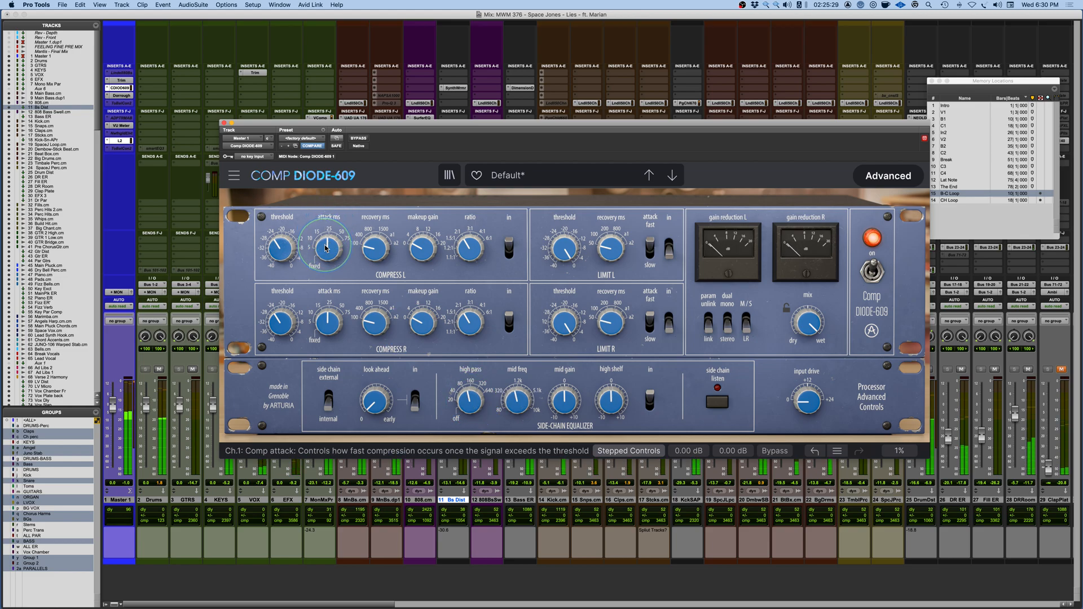
drag(272, 248, 272, 251)
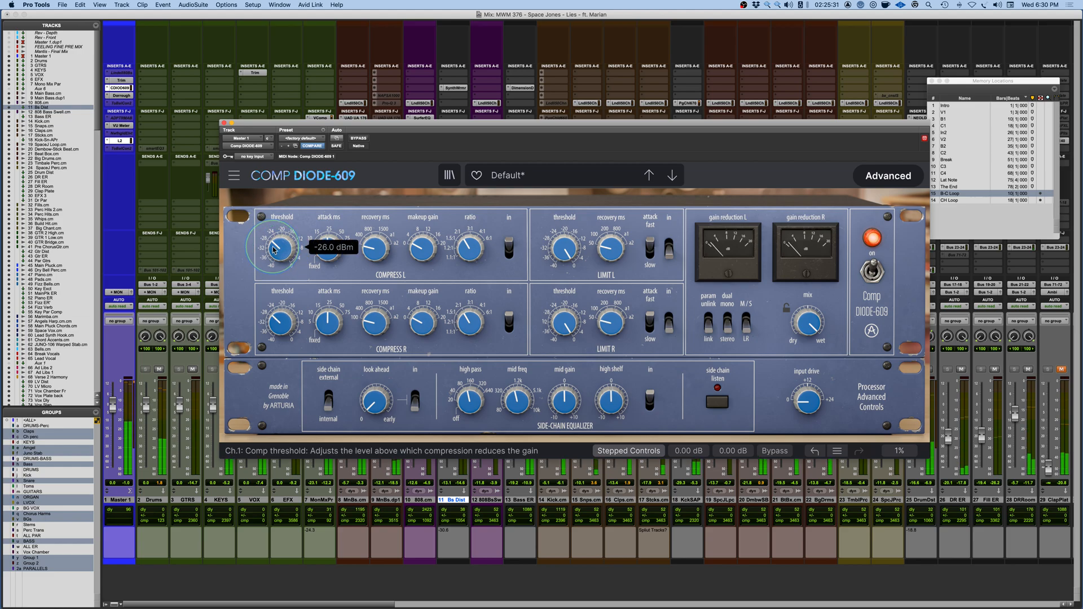
click(773, 451)
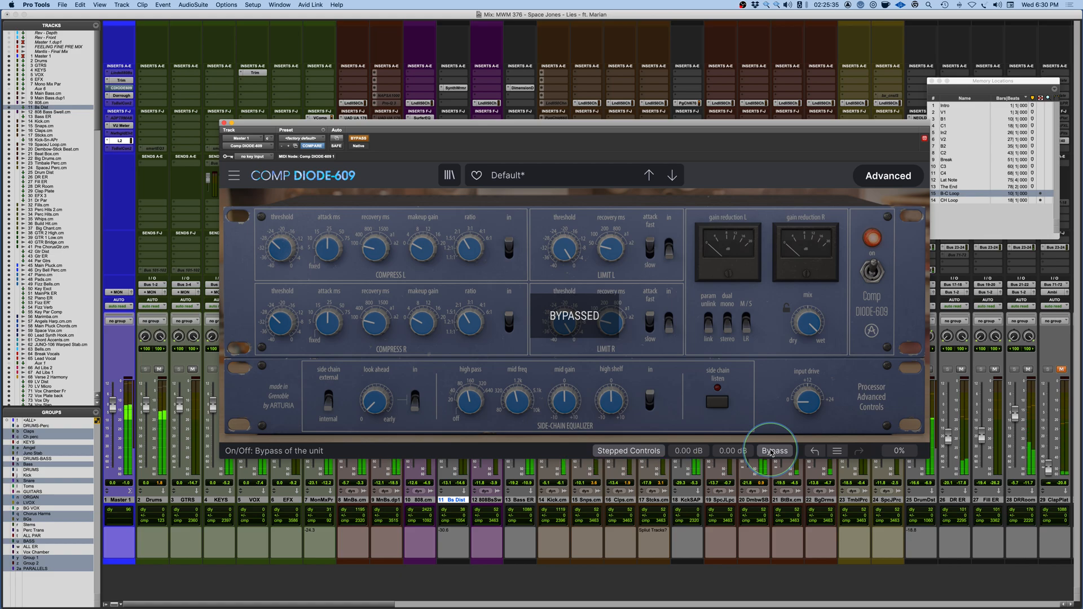
click(773, 451)
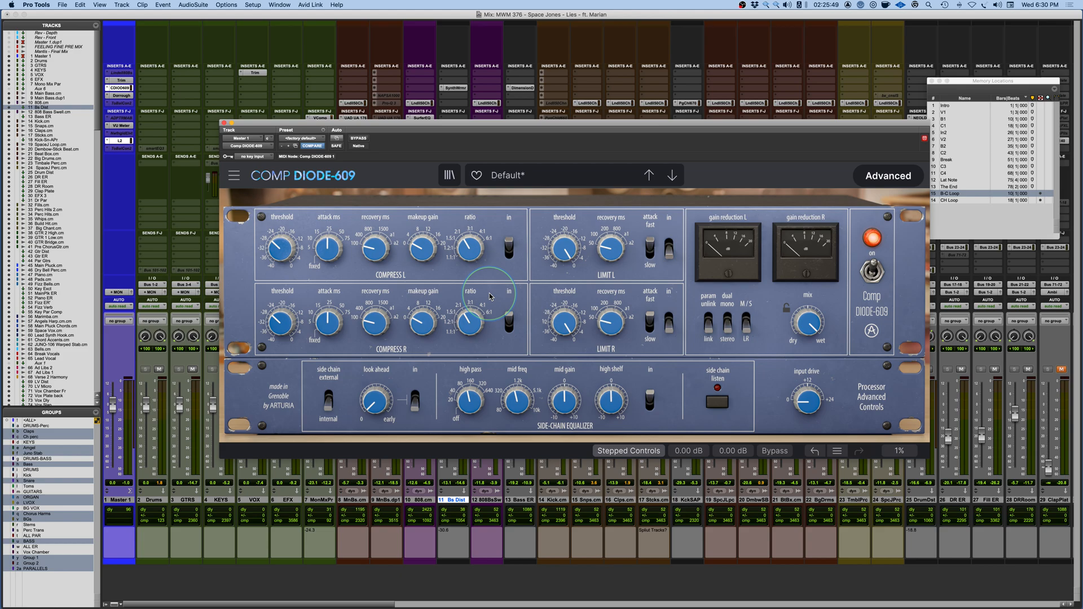
Step: Set the compressor's recovery to a1 and lower its threshold to -30.0 dBm
drag(374, 248, 377, 168)
drag(375, 248, 372, 268)
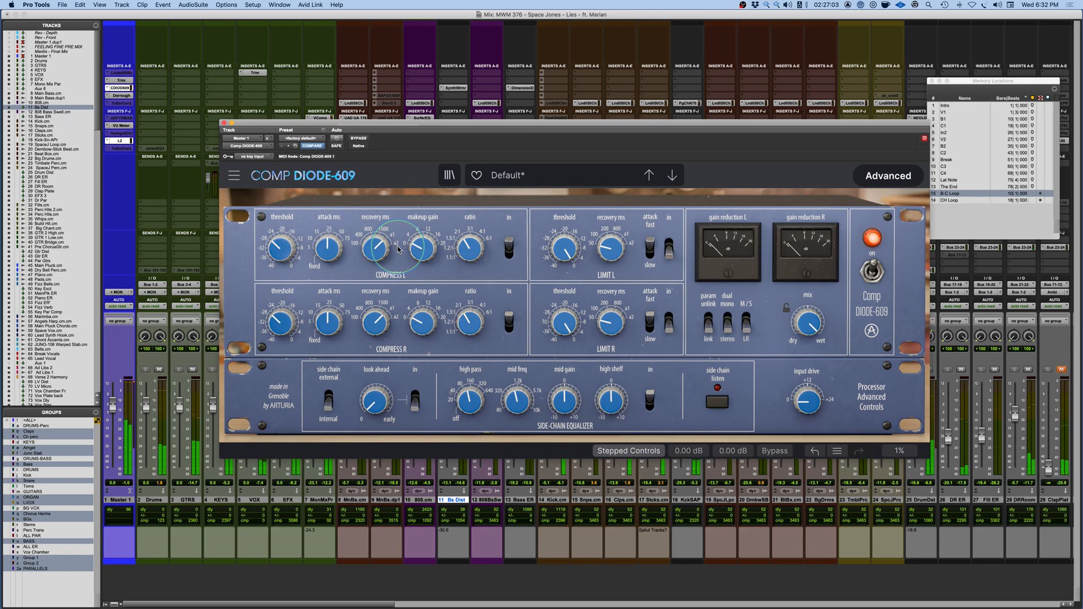
drag(279, 250, 271, 264)
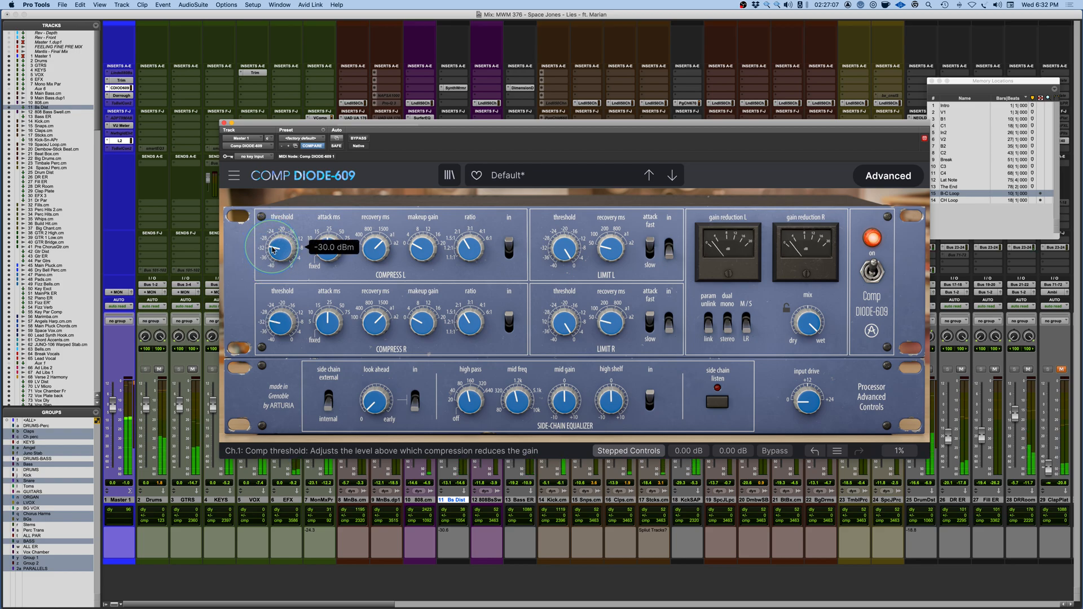
Step: Compare the a1 recovery setting against the bypassed signal by repeatedly bypassing and reactivating the plugin
click(359, 139)
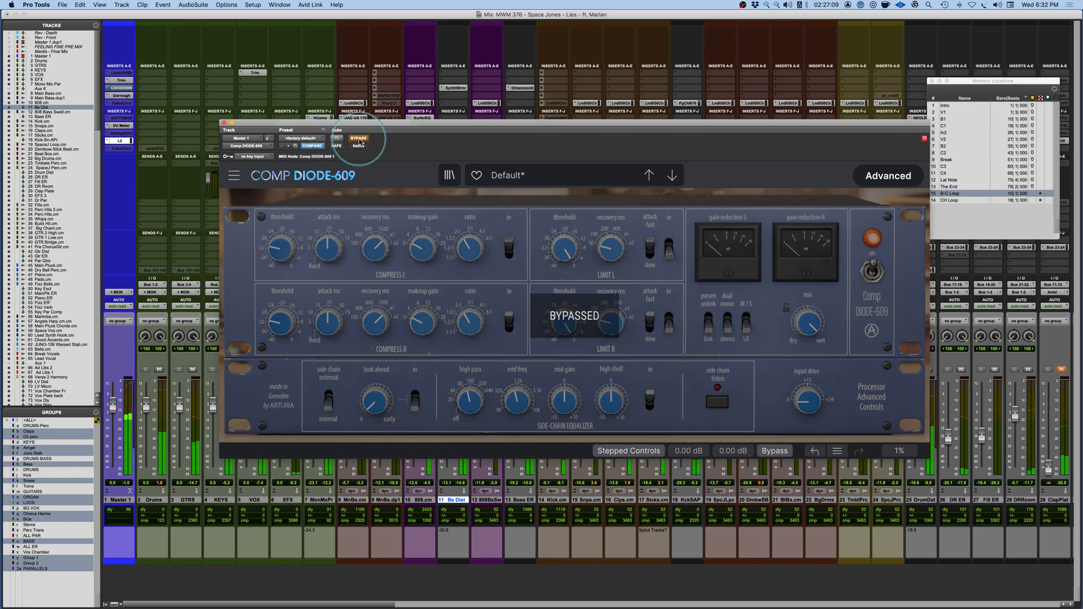
click(360, 141)
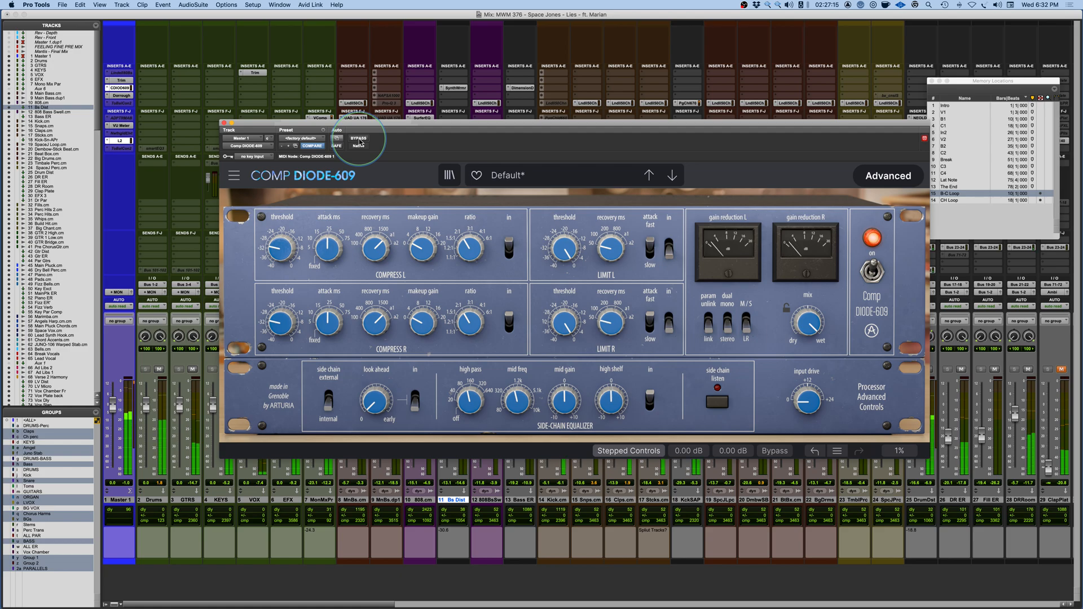
click(361, 141)
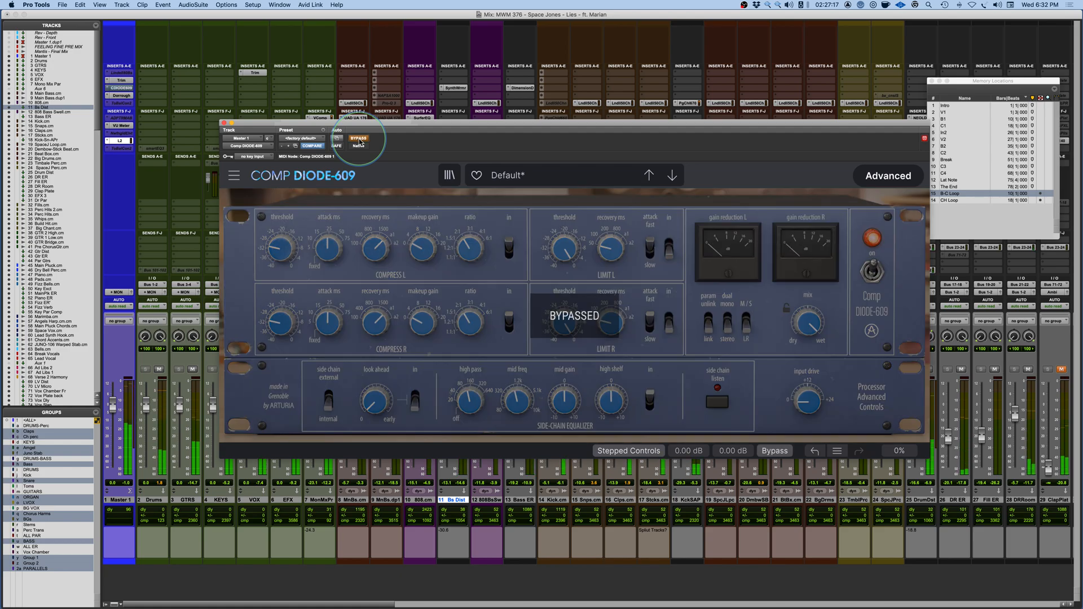
click(360, 141)
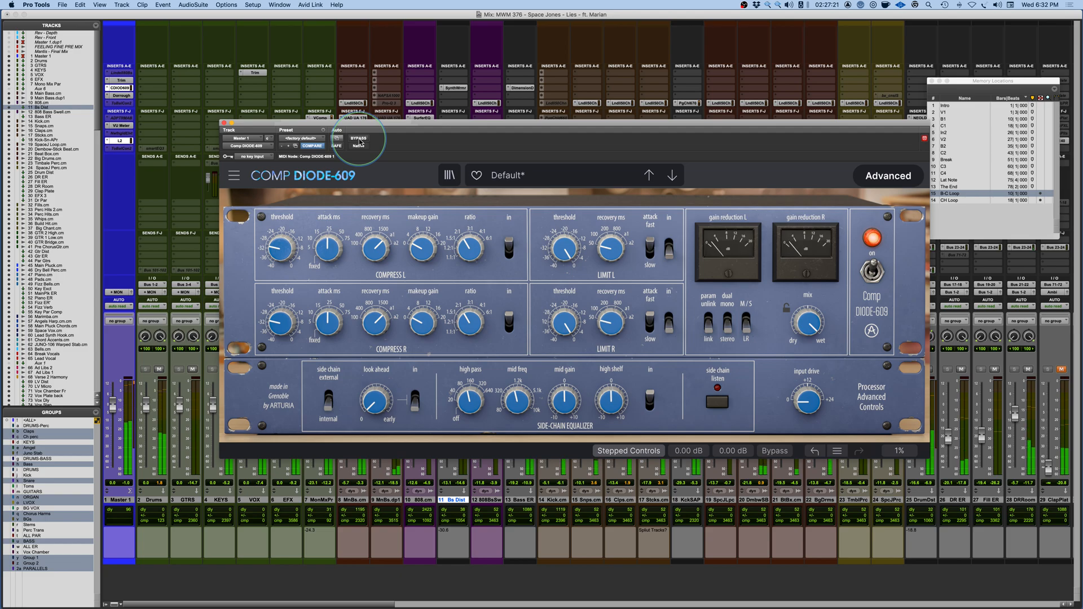
click(360, 141)
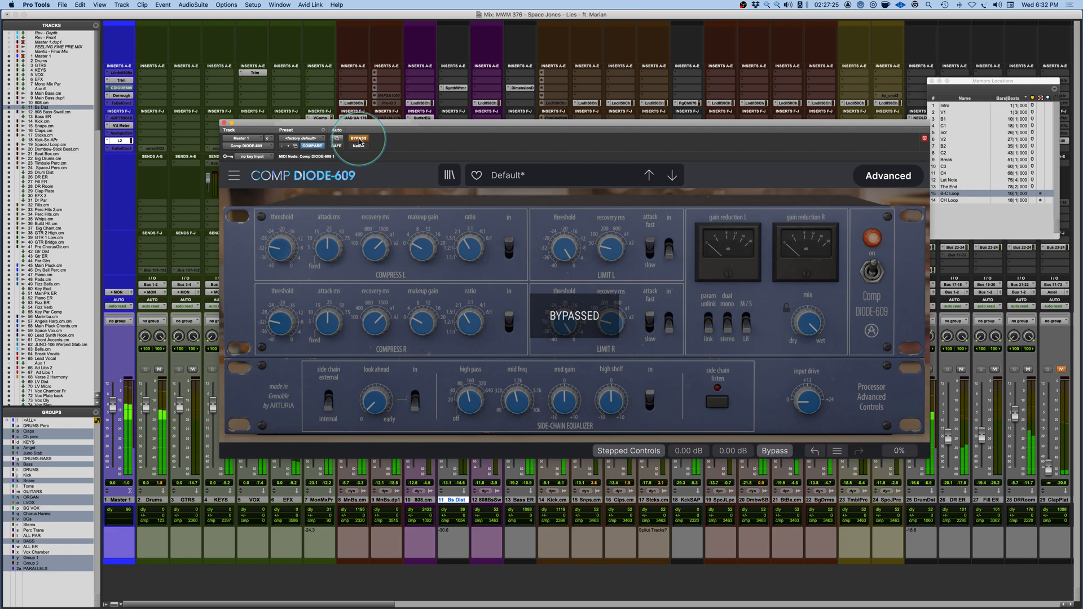
click(360, 141)
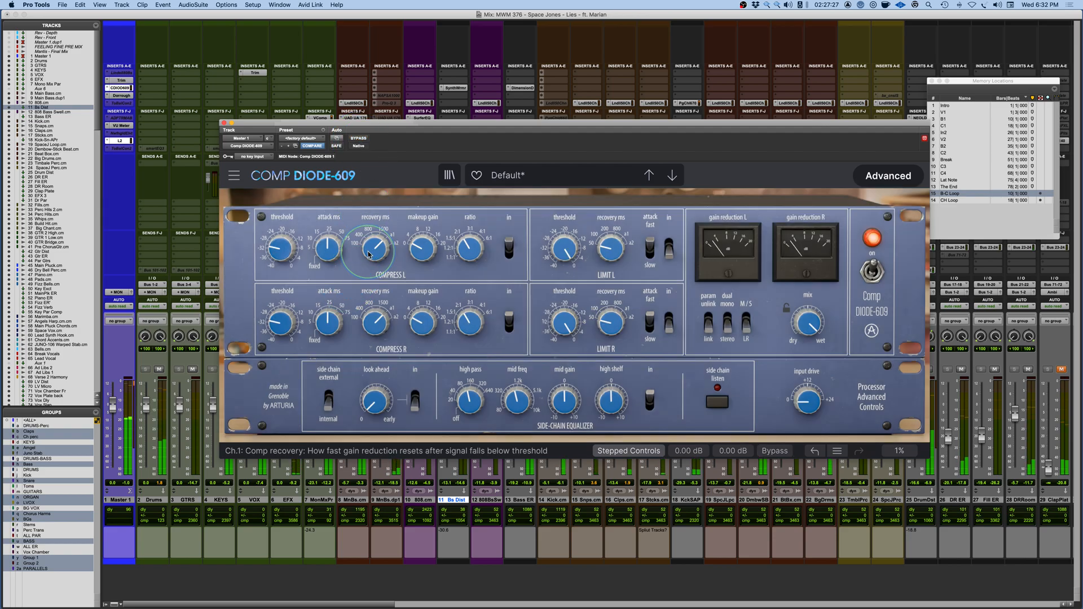
Step: Set the compressor's recovery to a2 and compare it against bypass, replaying from the B-C Loop memory location
mouse_move(368, 255)
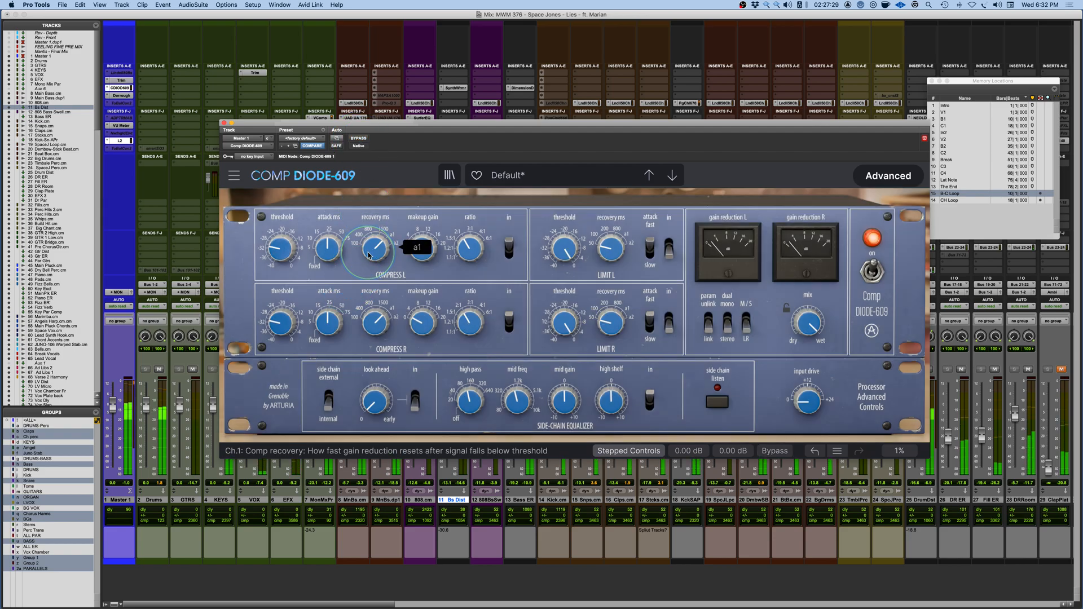
drag(368, 254, 368, 233)
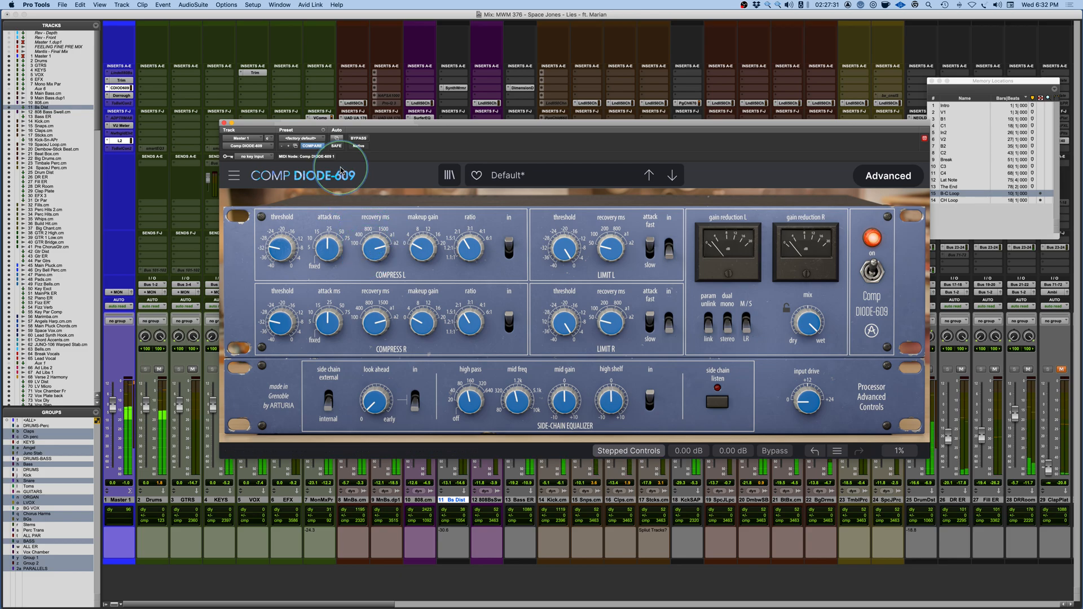
click(358, 140)
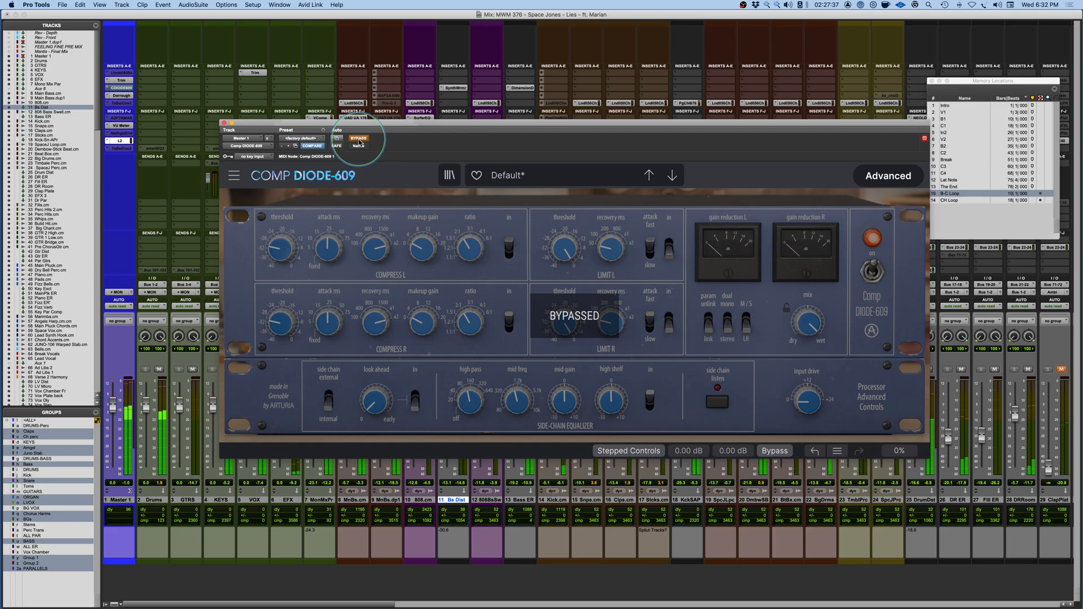
click(359, 140)
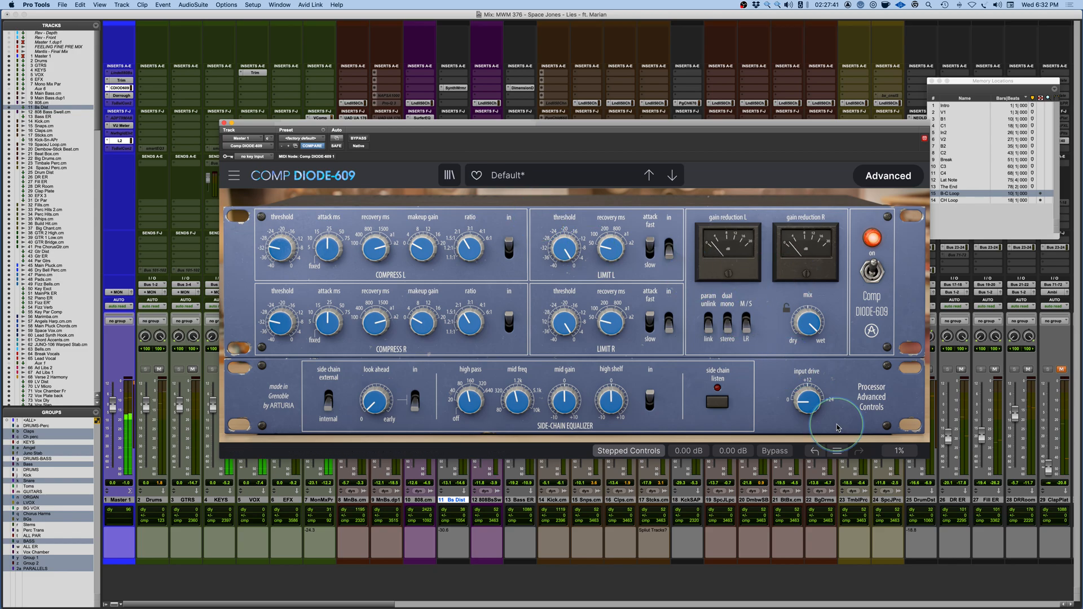
click(962, 196)
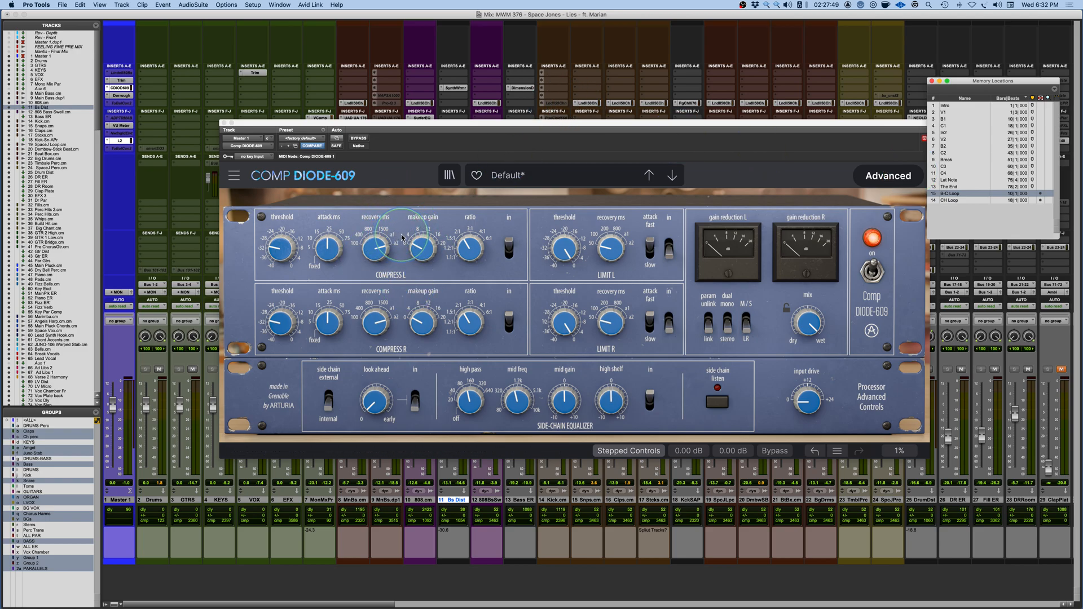
key(space)
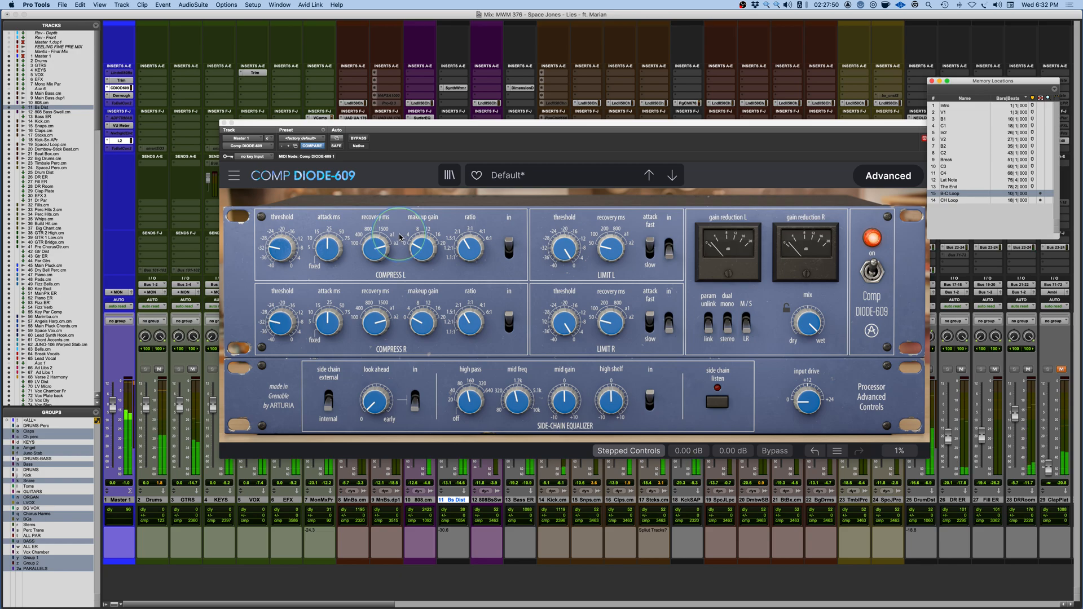
Step: Switch the compressor's recovery between a2 and a1 during playback to compare them, dismissing the CPU power error and ending on a2
click(371, 249)
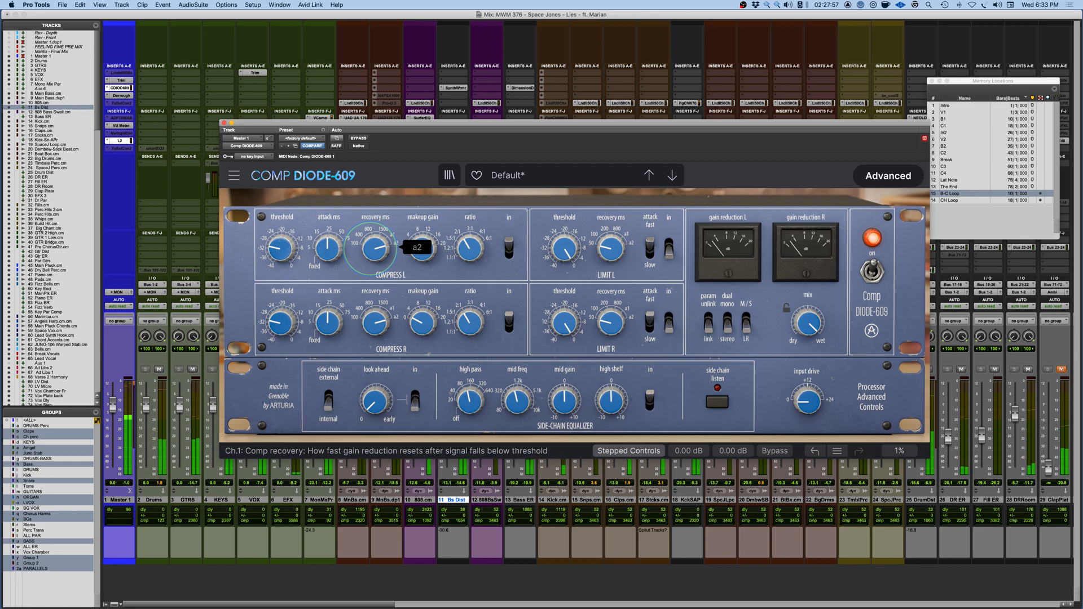
drag(375, 248, 370, 252)
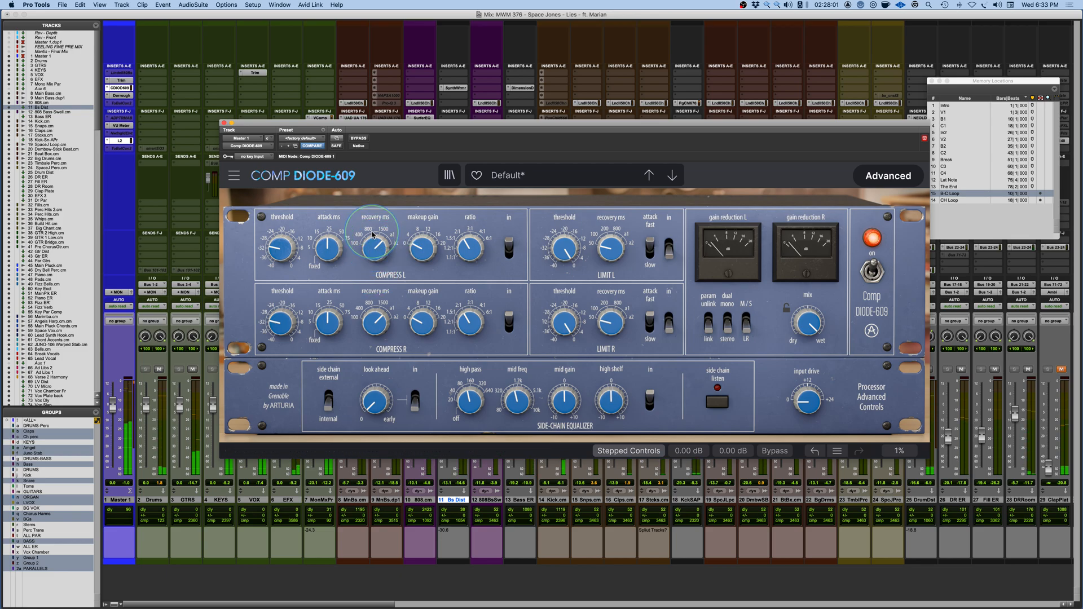
drag(373, 247, 372, 253)
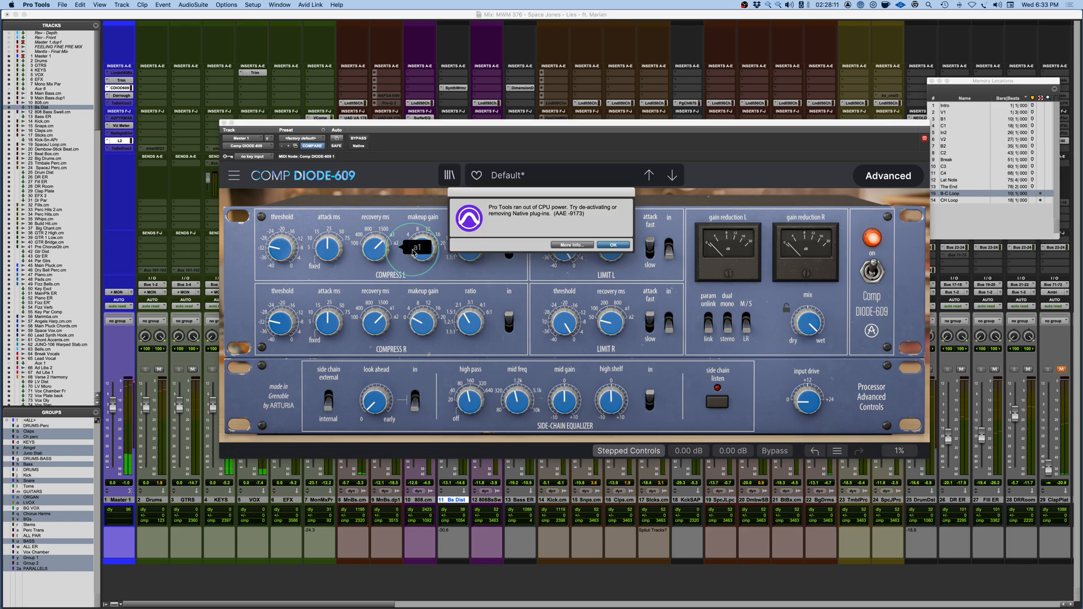
click(614, 245)
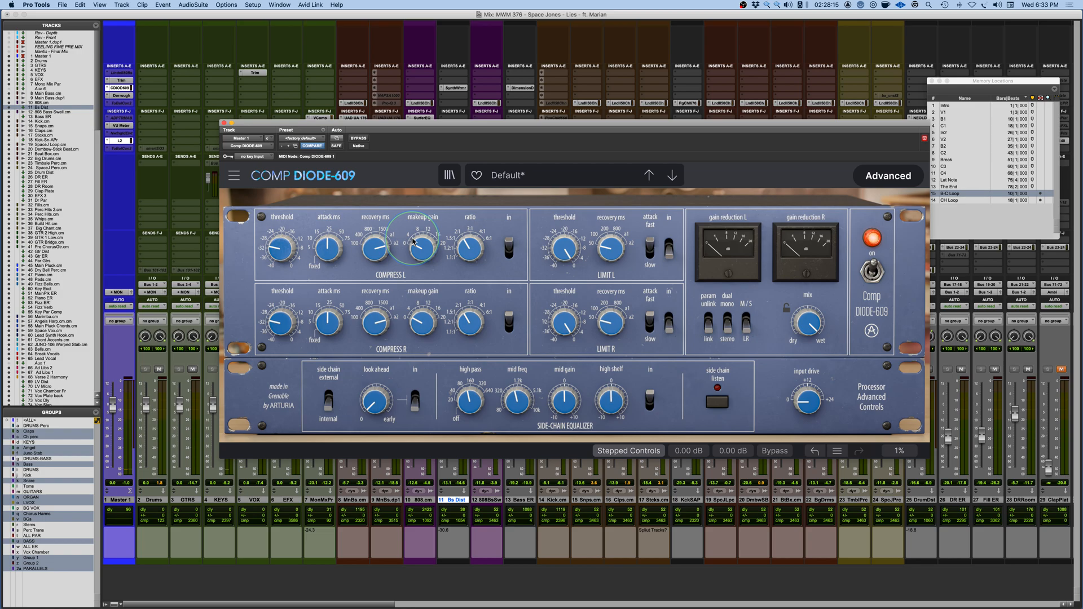
Step: Shorten the compressor's attack with look-ahead at -5.00 ms, and set the threshold to -24.0 dBm
drag(324, 242, 307, 288)
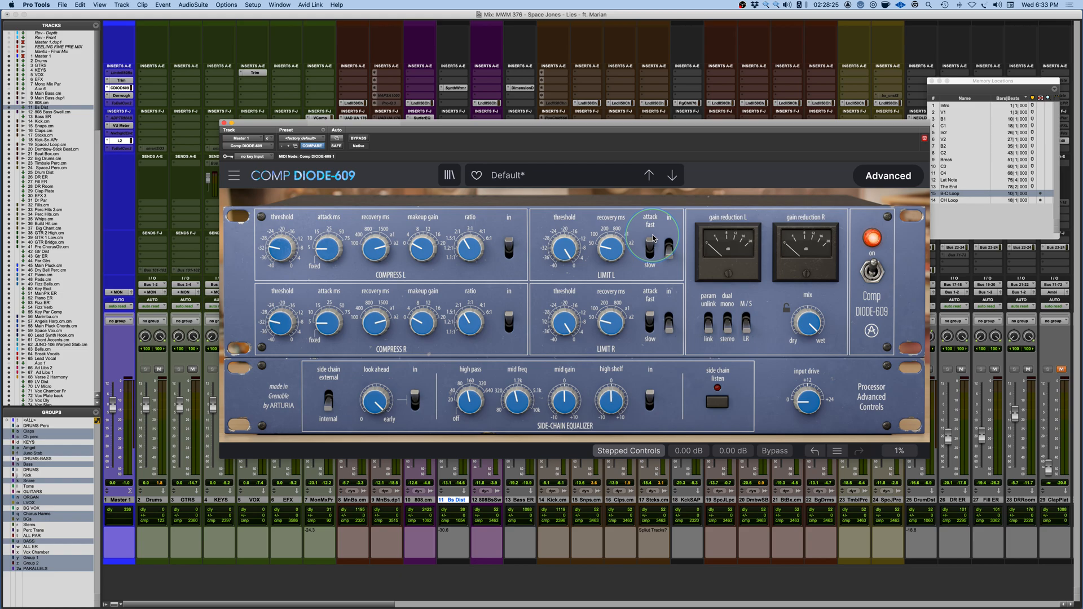
mouse_move(276, 254)
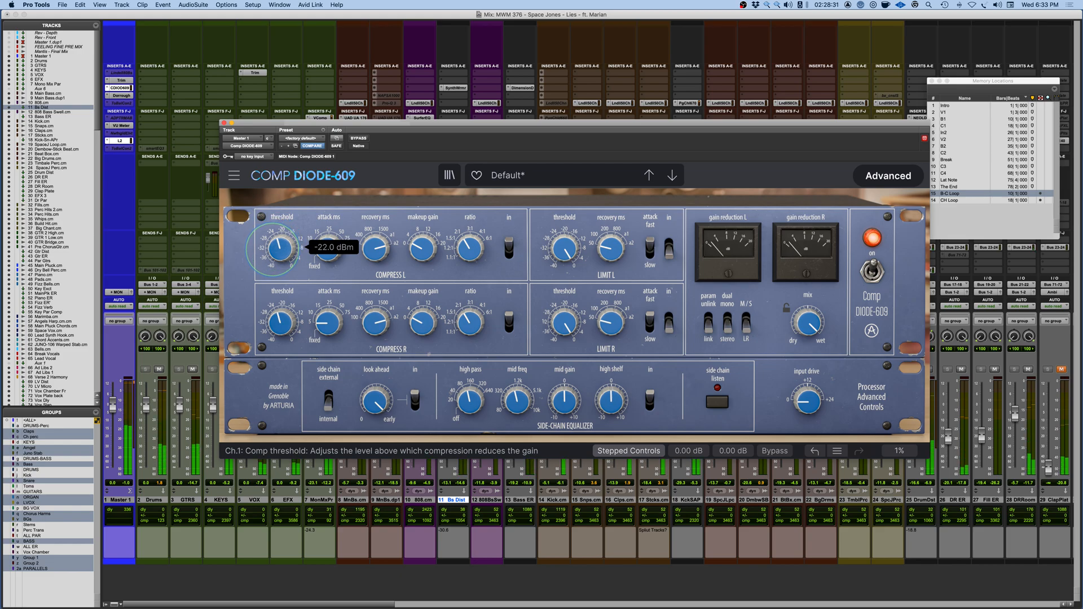
scroll(276, 254, down, 2)
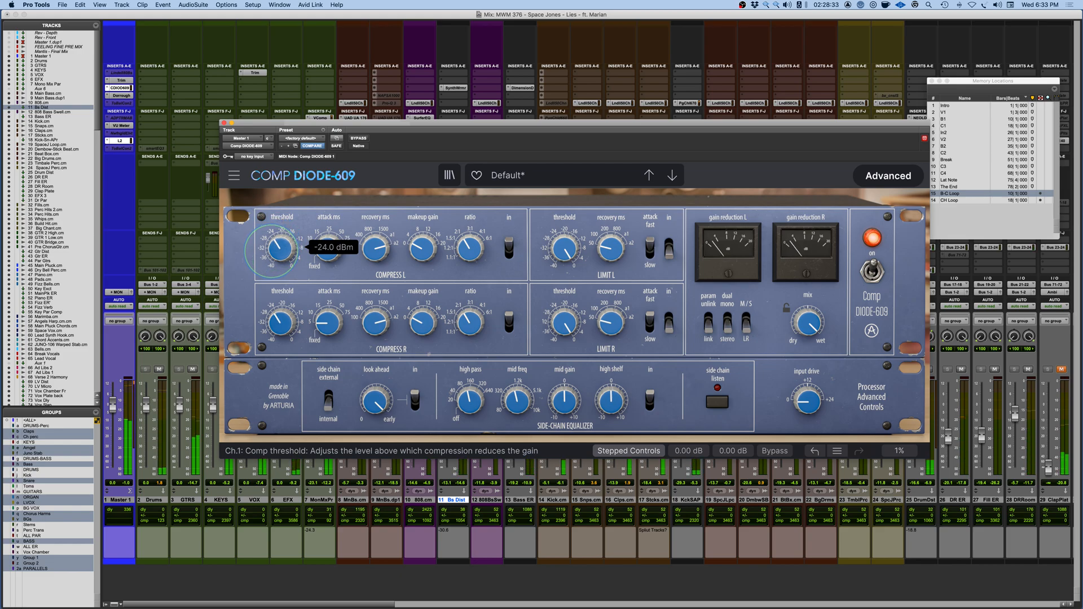
Step: Compare the shorter attack and -24.0 dBm threshold against the bypassed signal, leaving the compressor active
click(357, 140)
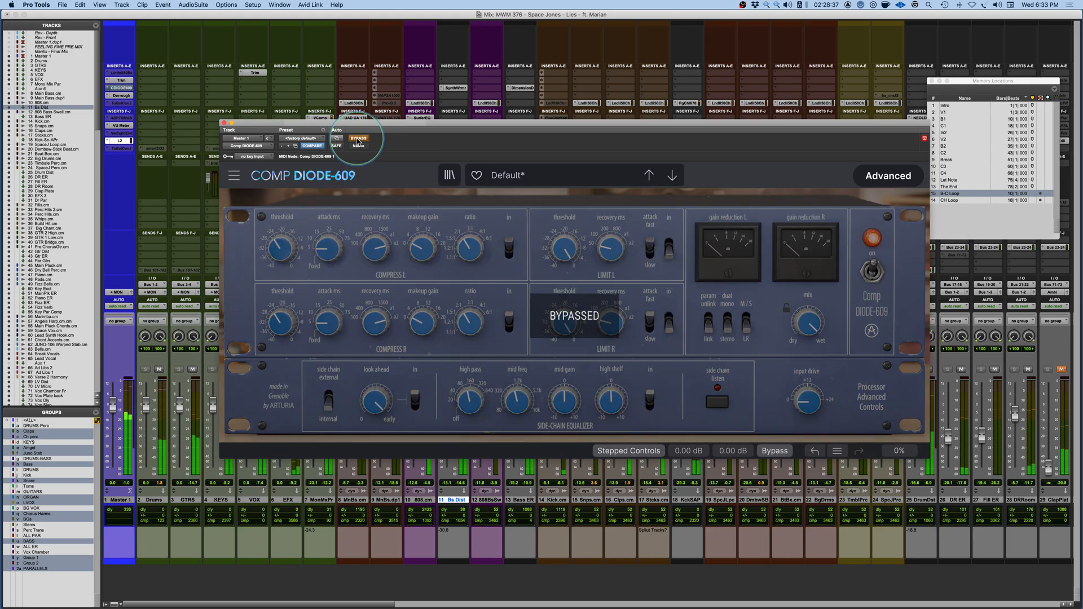
click(358, 140)
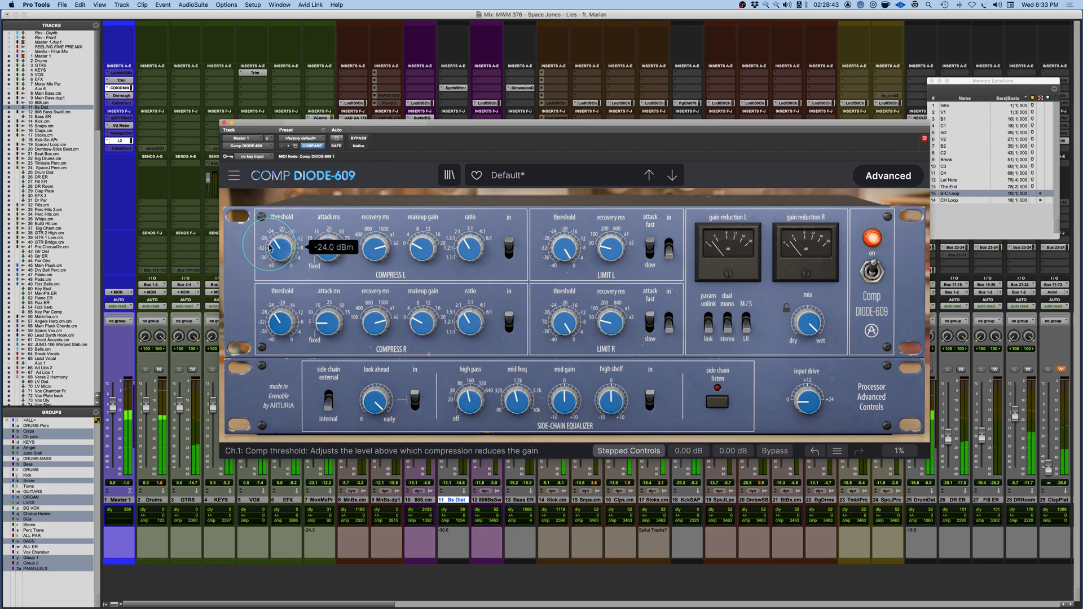
click(359, 139)
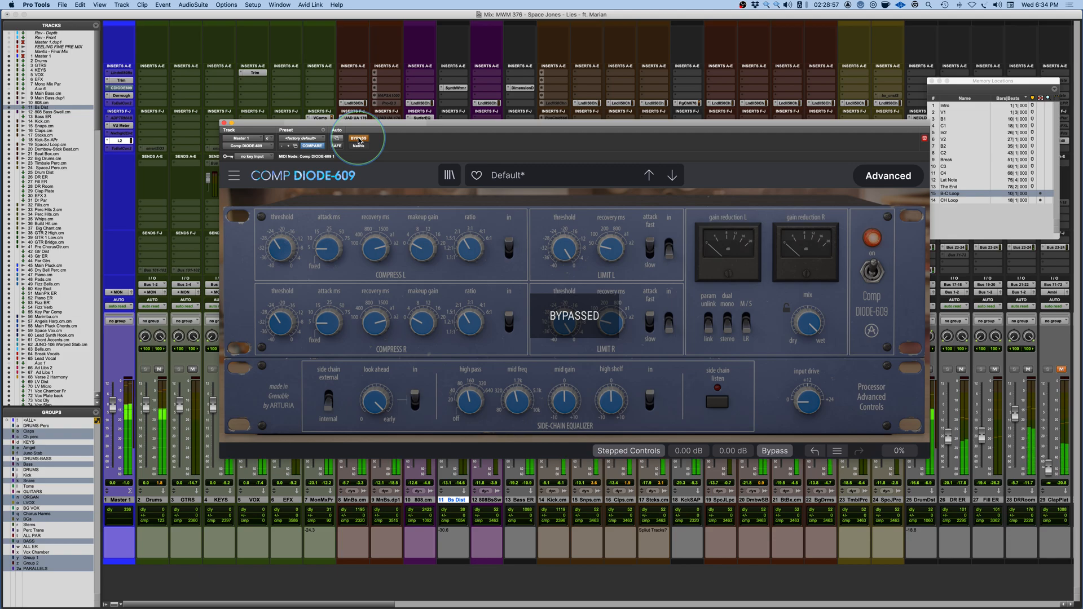
click(359, 140)
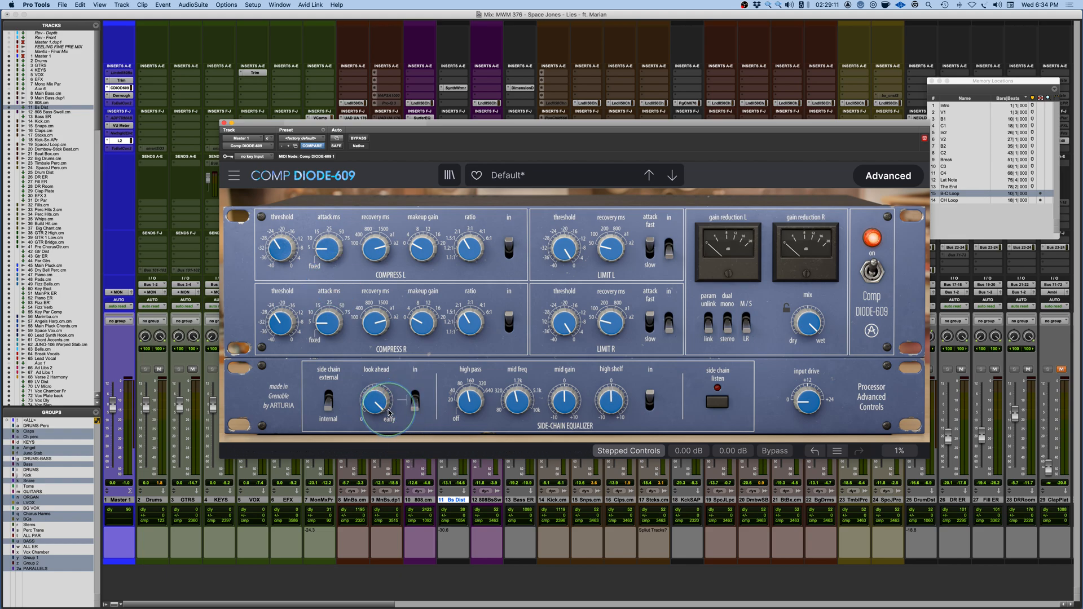
Step: Set the look-ahead time to -2.00 ms and compare the compressor with the bypassed signal during playback
drag(383, 405, 364, 459)
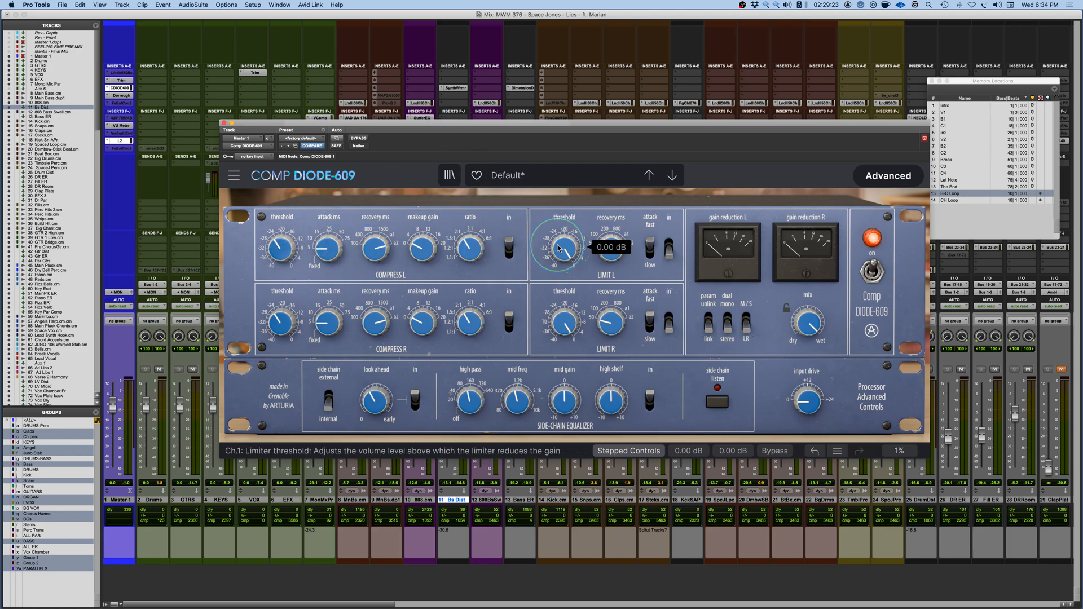
key(space)
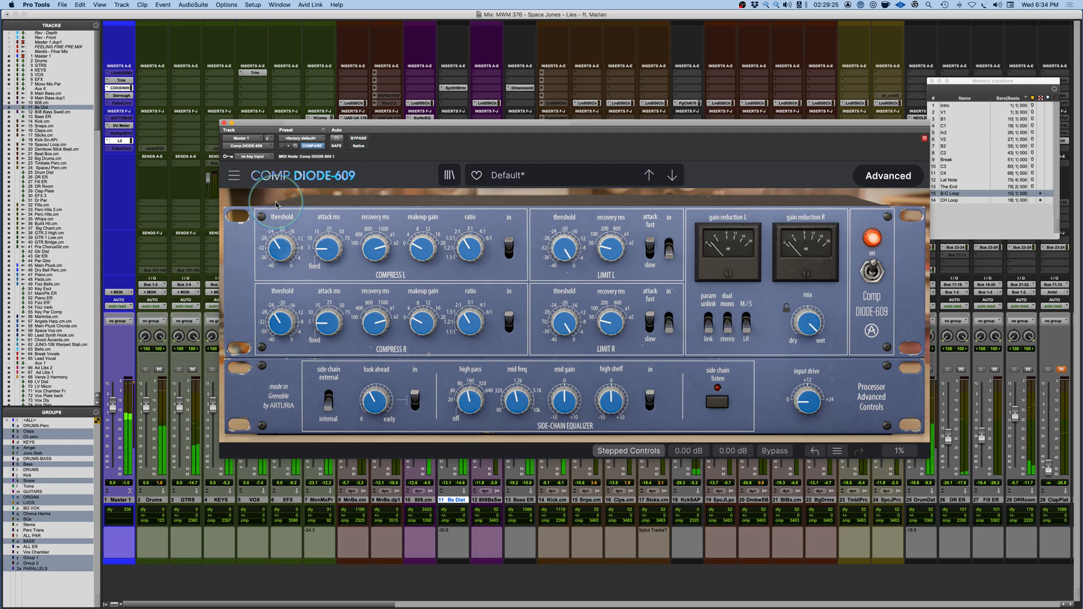
click(357, 139)
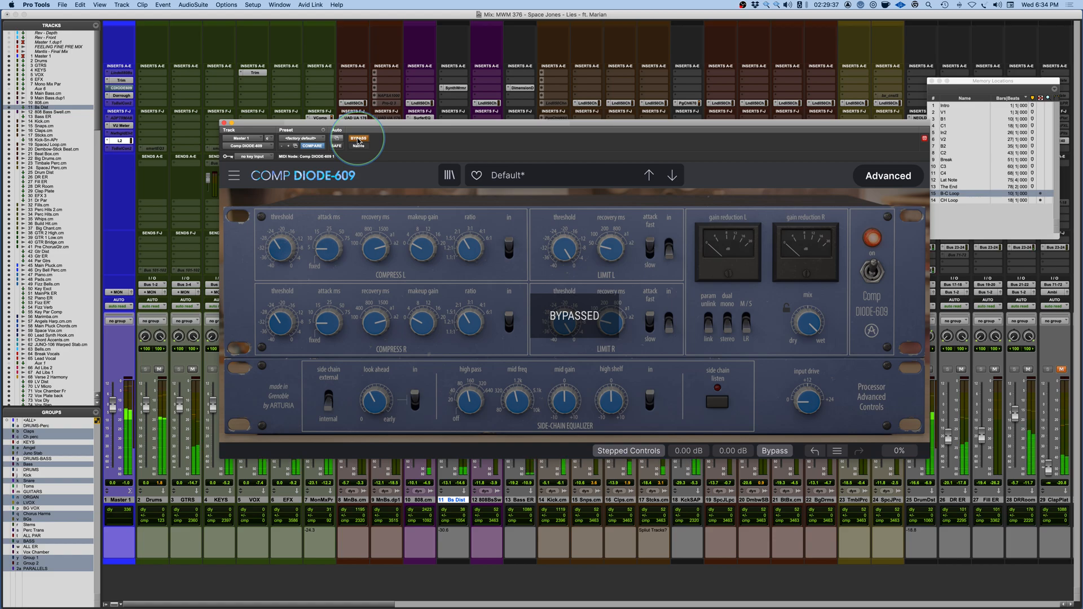
click(358, 139)
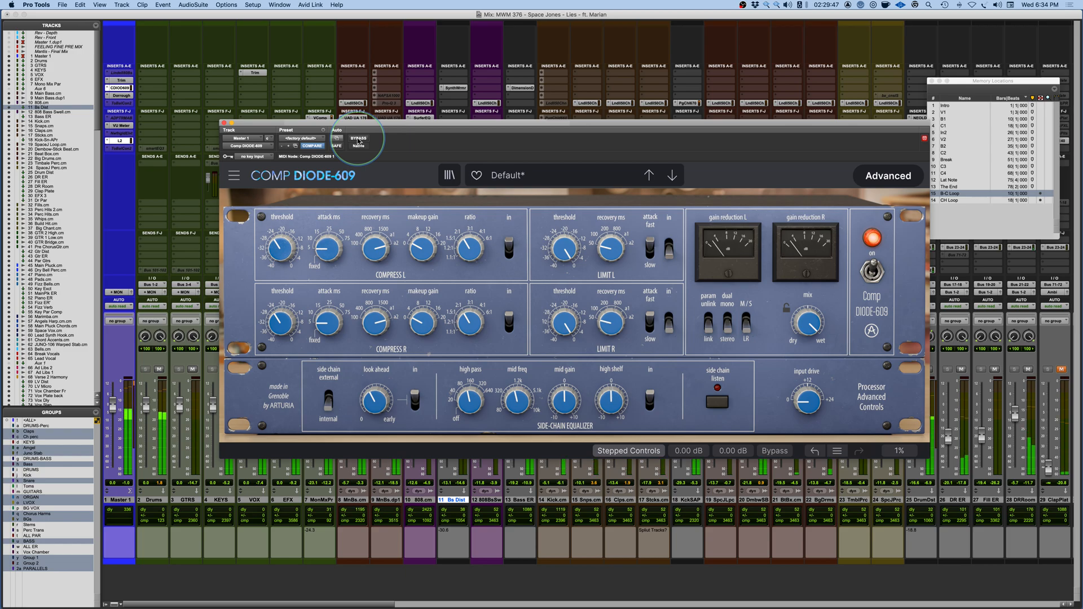
click(358, 140)
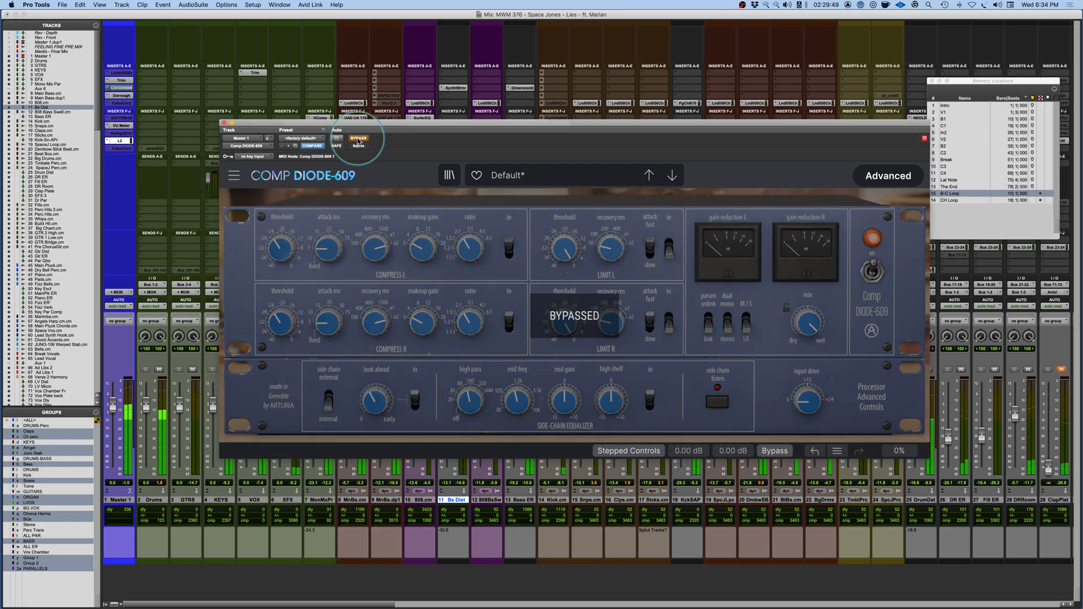
click(358, 139)
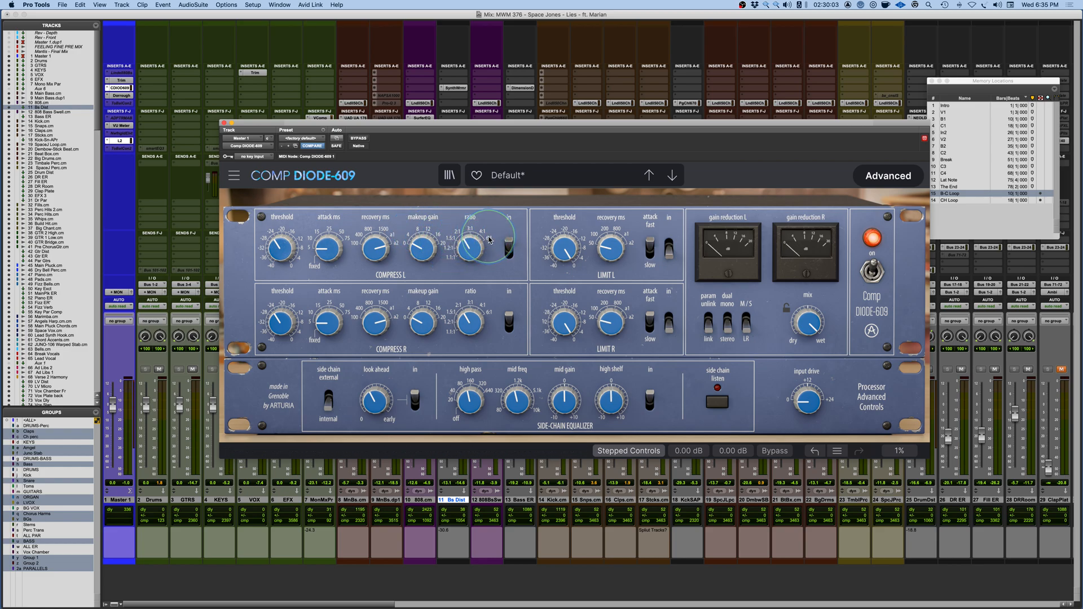
Step: Examine the plugin's preset browser and main menu, returning to the compressor controls
mouse_move(465, 259)
click(450, 176)
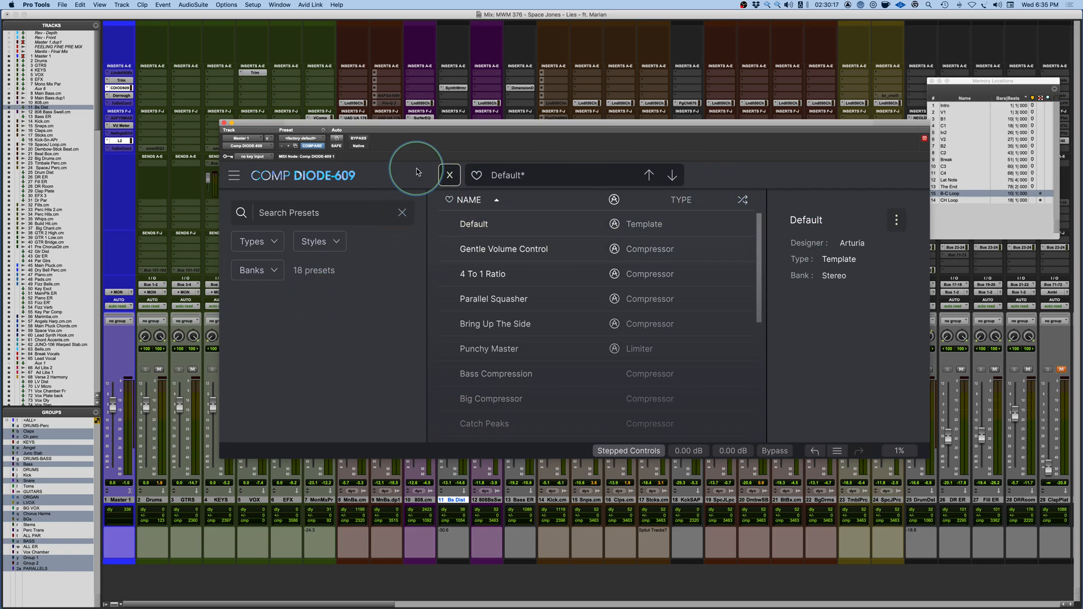
click(237, 176)
click(239, 176)
click(450, 175)
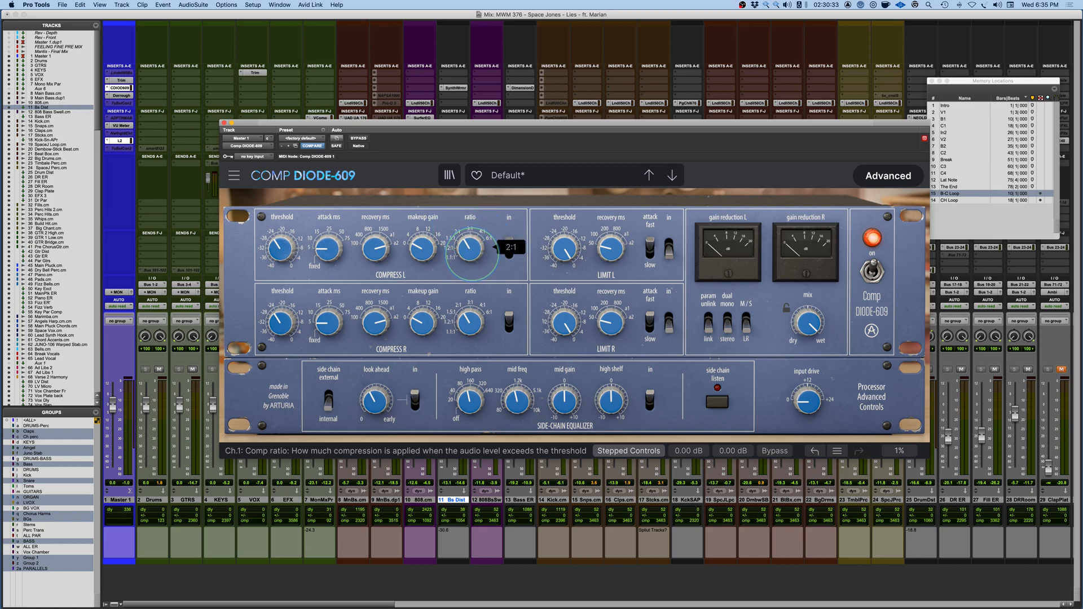
Step: Set the compressor's ratio to 4:1 and raise its threshold to -20.0 dBm
drag(472, 254, 461, 211)
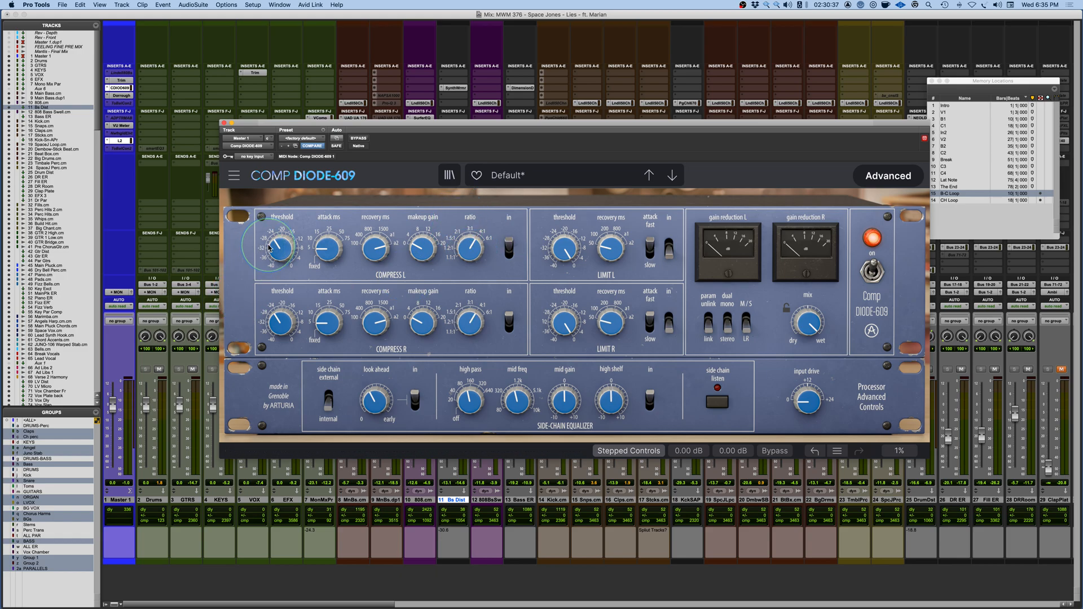
mouse_move(275, 254)
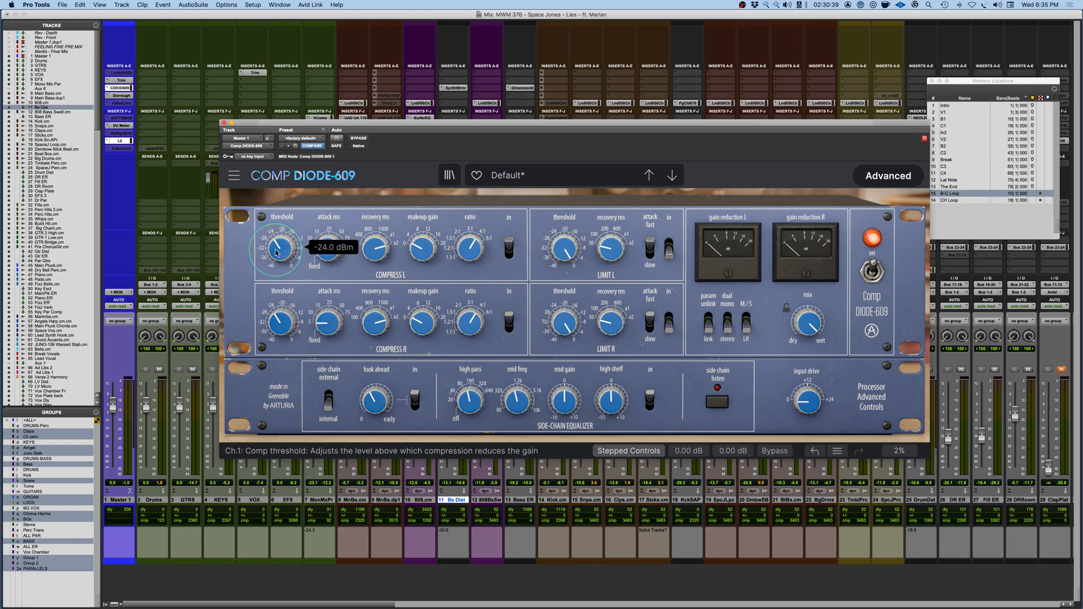
drag(276, 253, 274, 218)
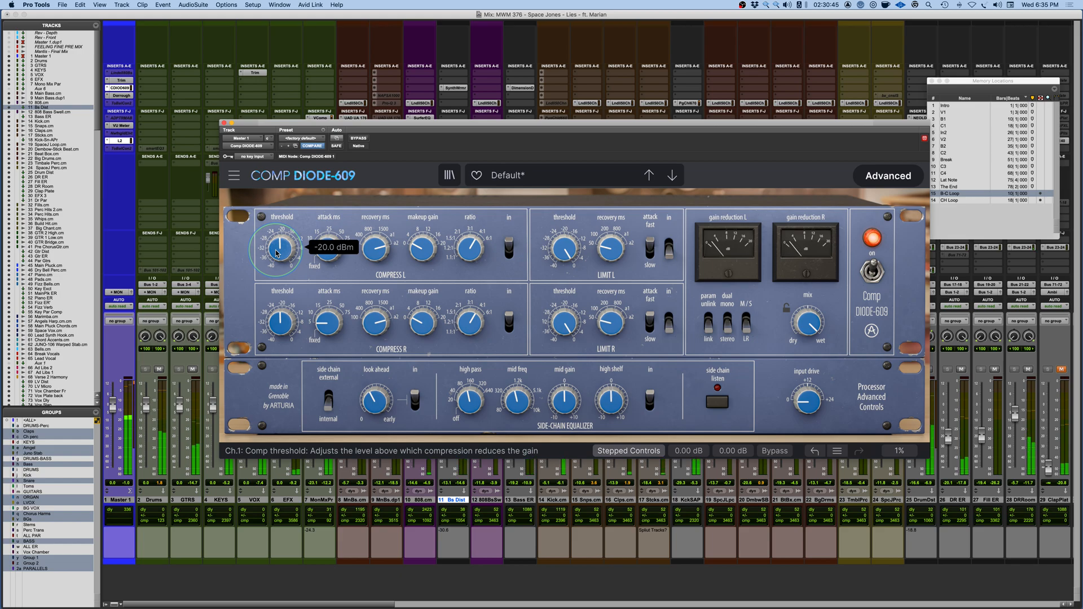
Step: Roll the plugin back to the look-ahead time entry in its edit history, restore the -20.0 dB threshold entry, and close the history
click(838, 451)
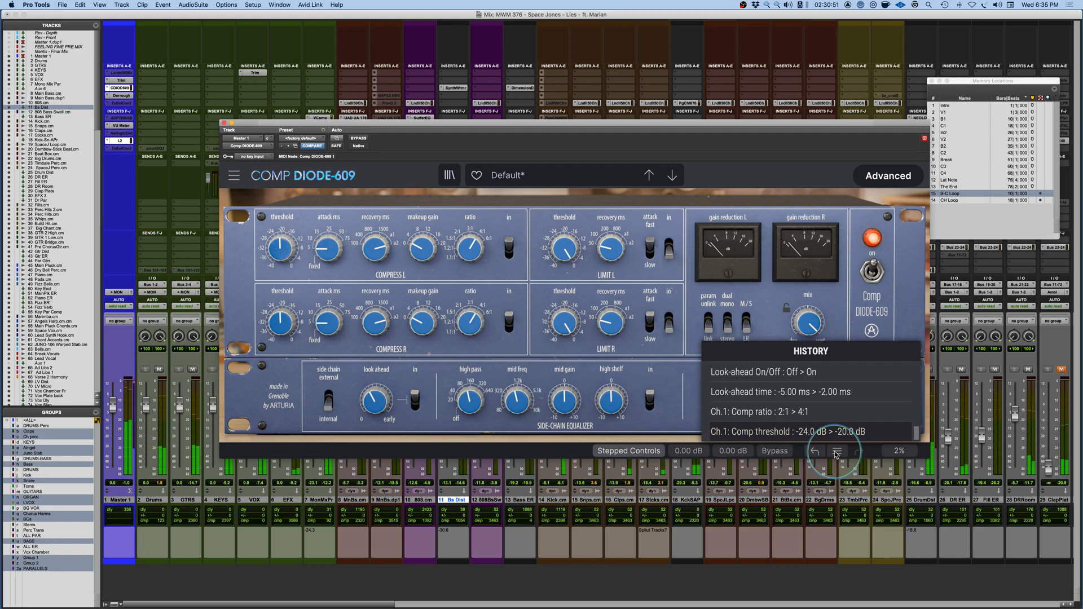
click(811, 416)
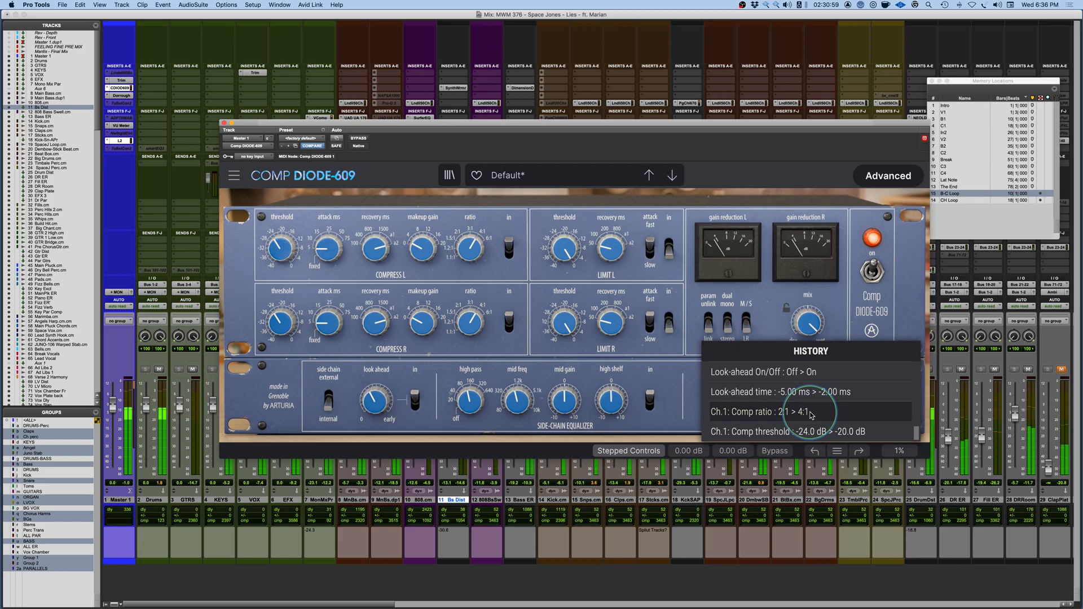
scroll(806, 388, up, 1)
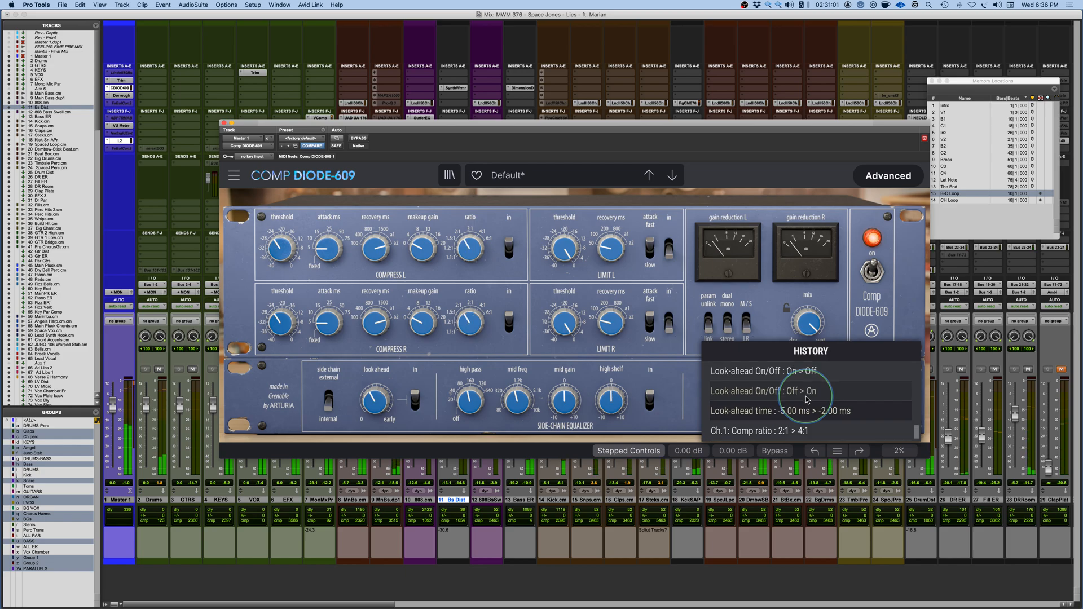
click(615, 246)
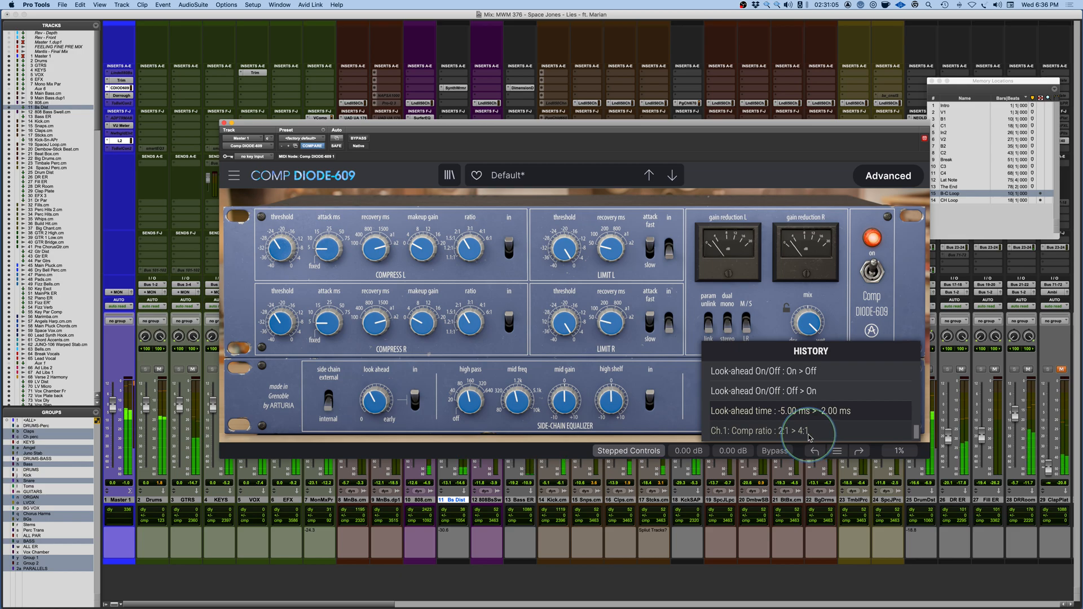
scroll(818, 429, down, 1)
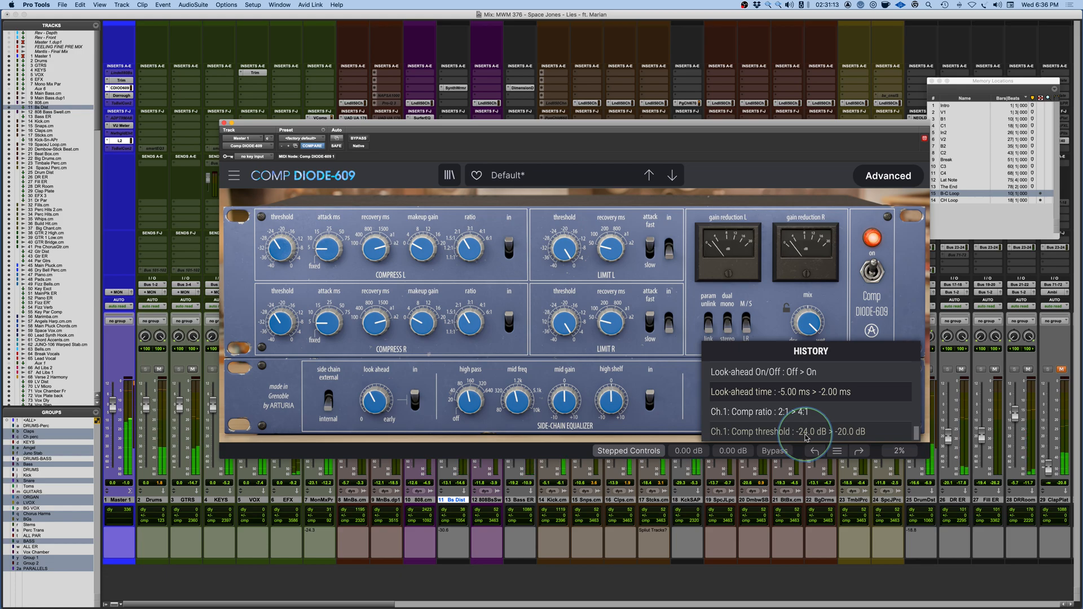
click(806, 432)
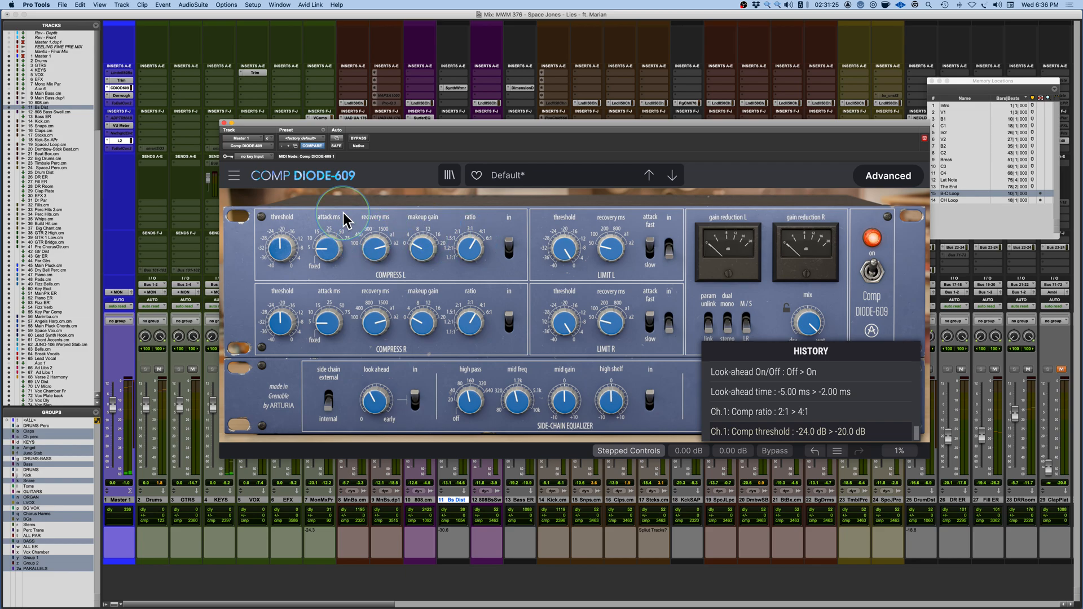
click(884, 316)
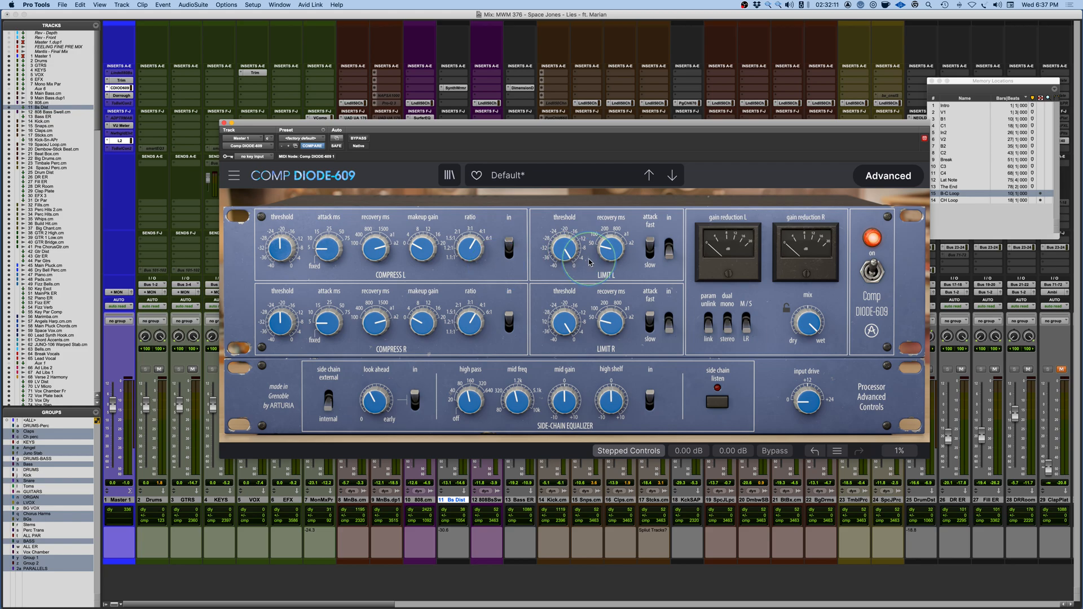
Step: Switch the left-channel limiter in and toggle its attack time between fast and slow
click(670, 251)
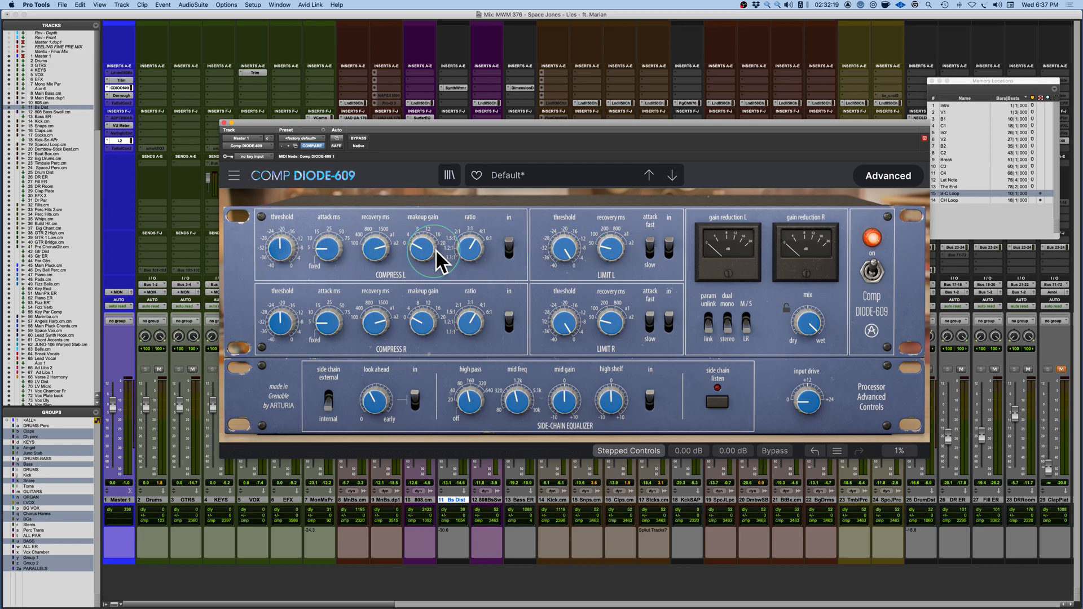
mouse_move(437, 254)
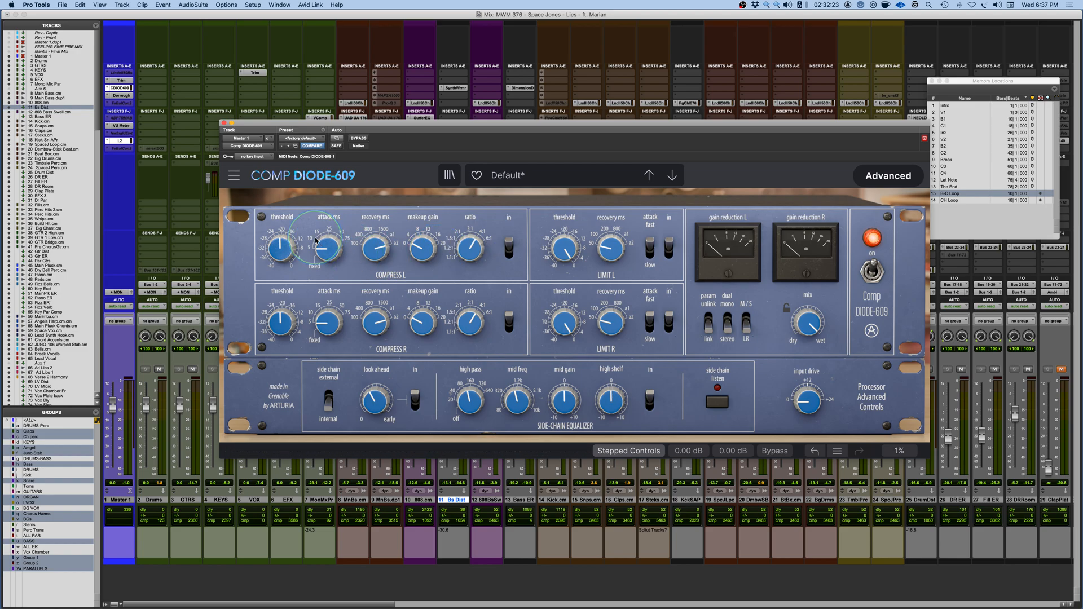
click(650, 249)
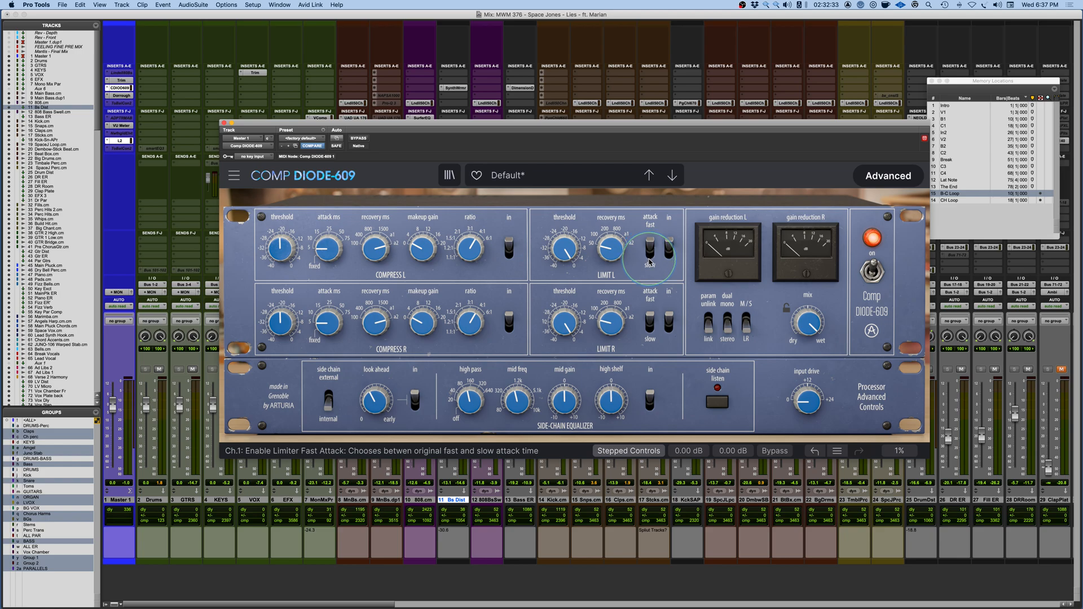
click(652, 256)
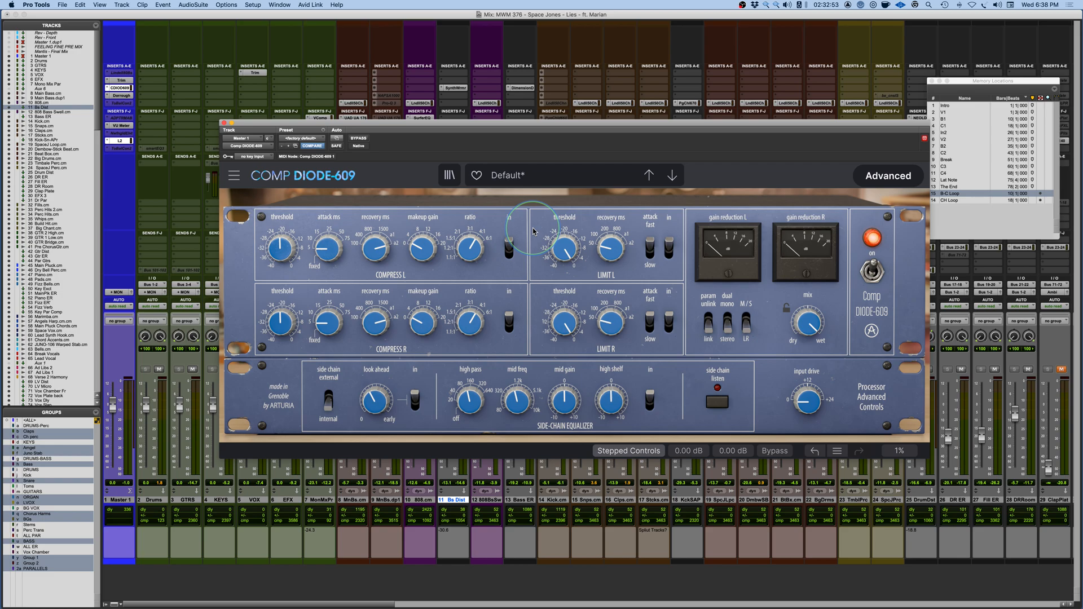
Step: Lower the limiter's threshold and increase its recovery time while the mix plays
drag(533, 231, 549, 309)
drag(611, 248, 618, 172)
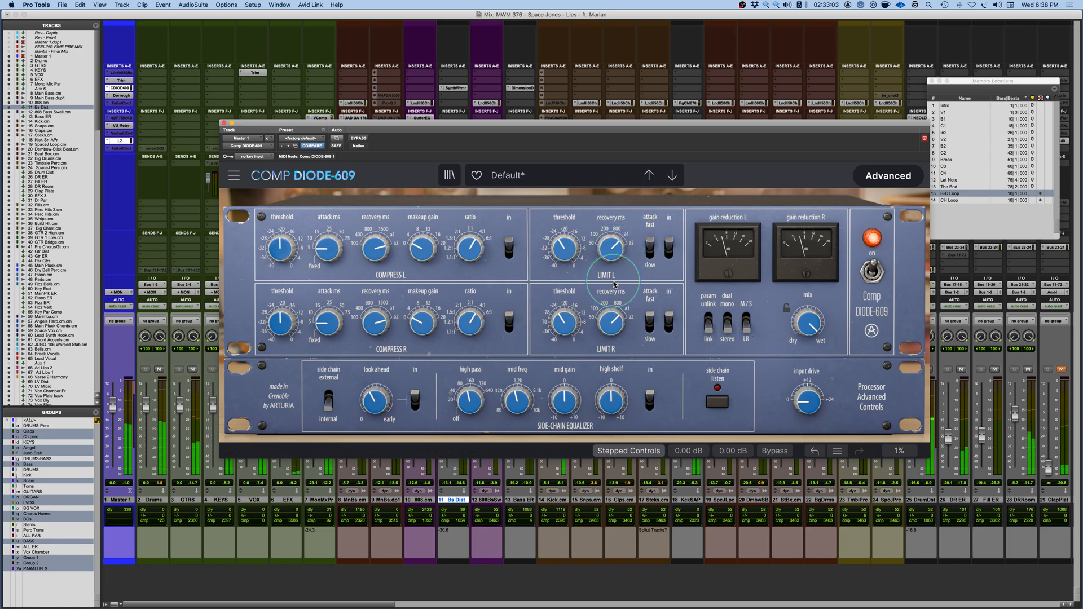
mouse_move(613, 252)
scroll(614, 254, up, 2)
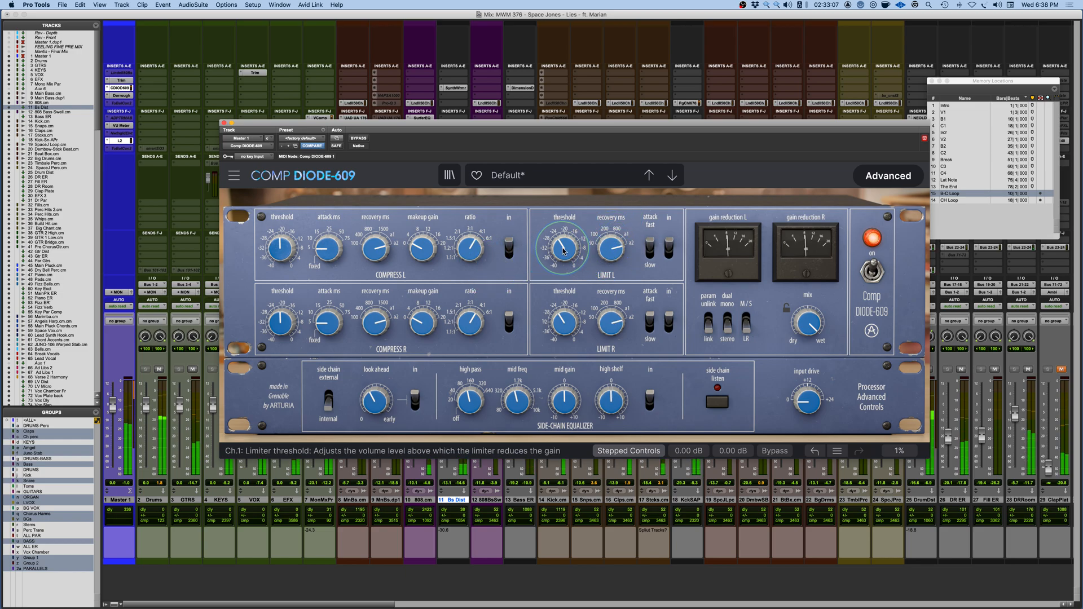
mouse_move(563, 251)
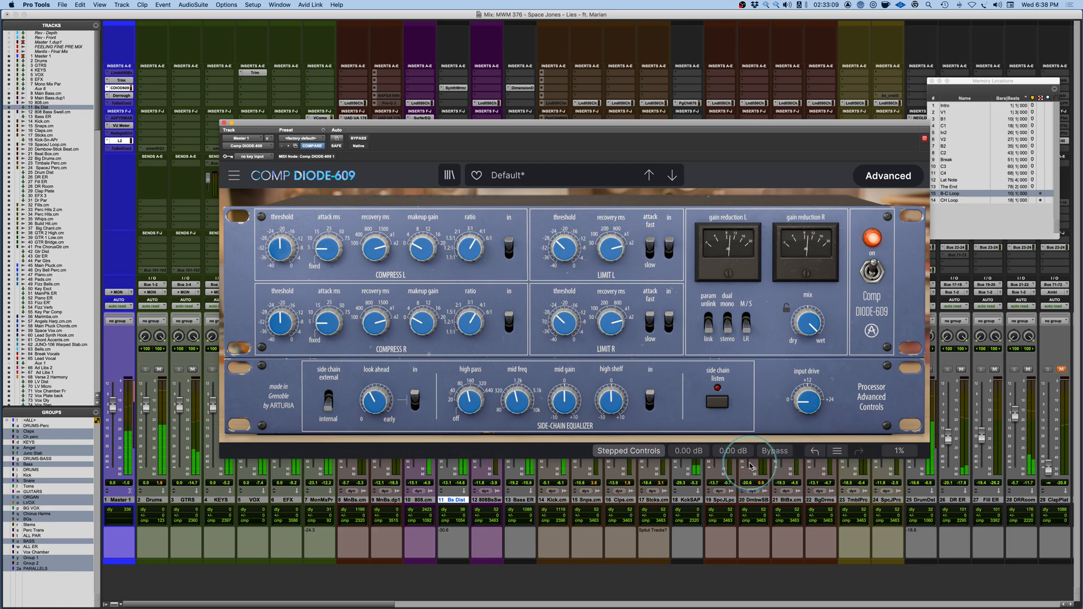
Step: Raise the limiter's make-up gain to 8.08 dB and compare the plugin repeatedly with the bypassed signal
drag(728, 453, 730, 412)
key(space)
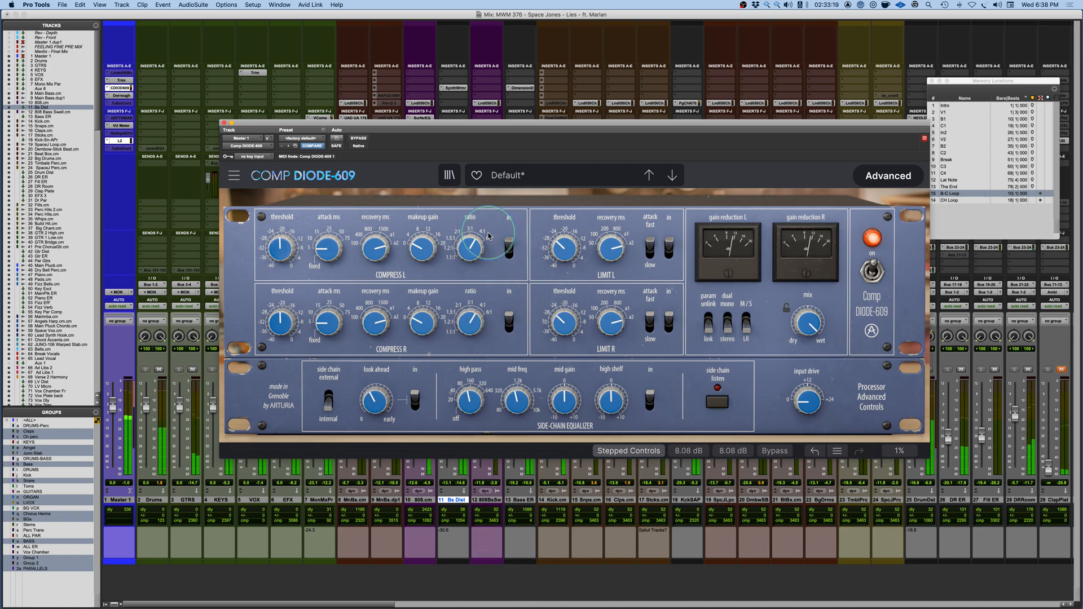
click(357, 138)
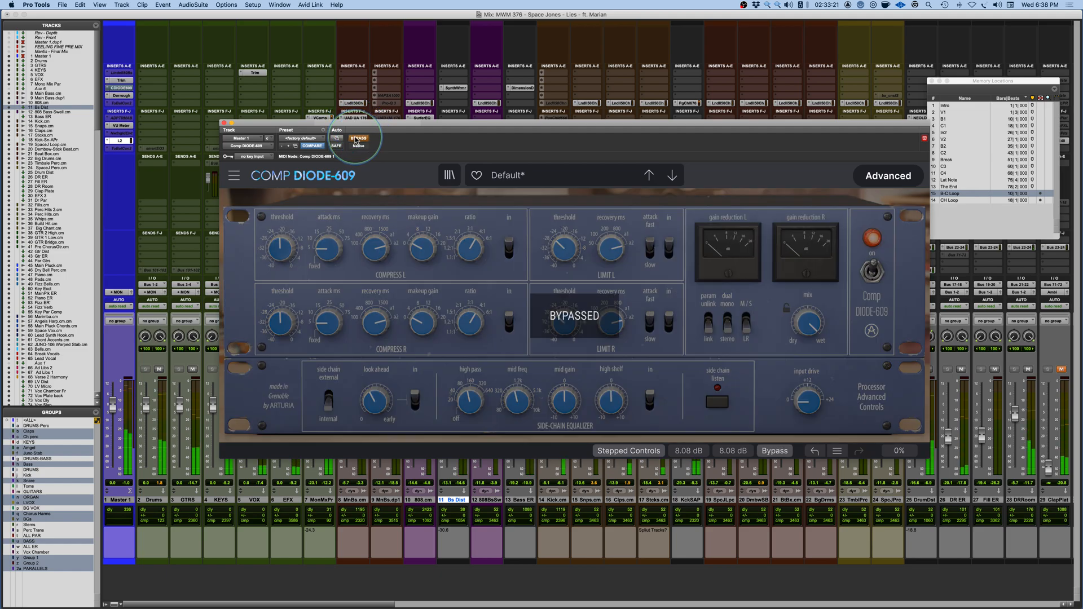
click(356, 139)
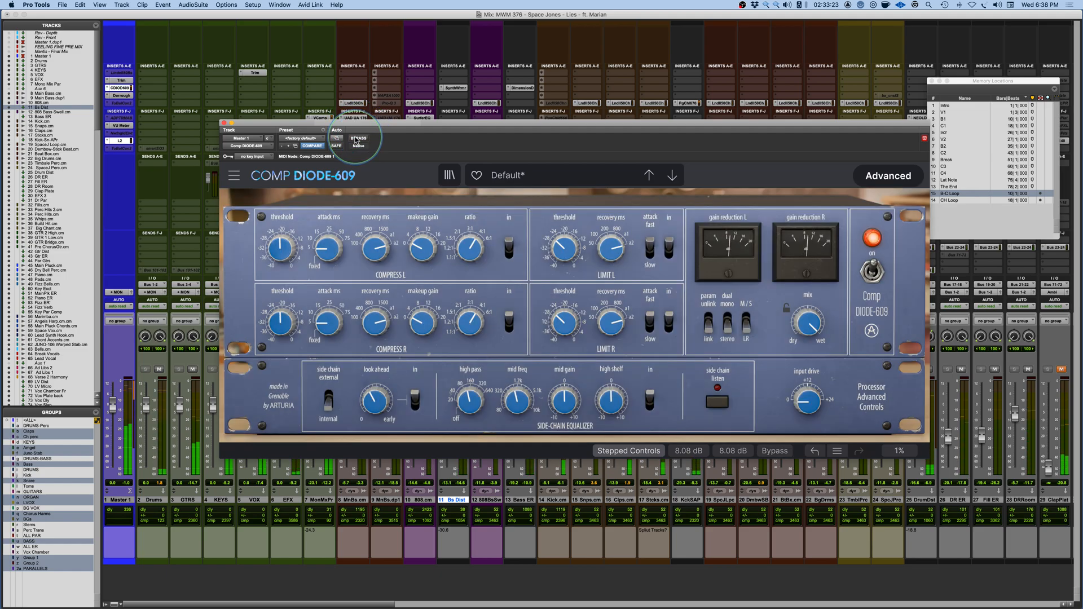
click(356, 140)
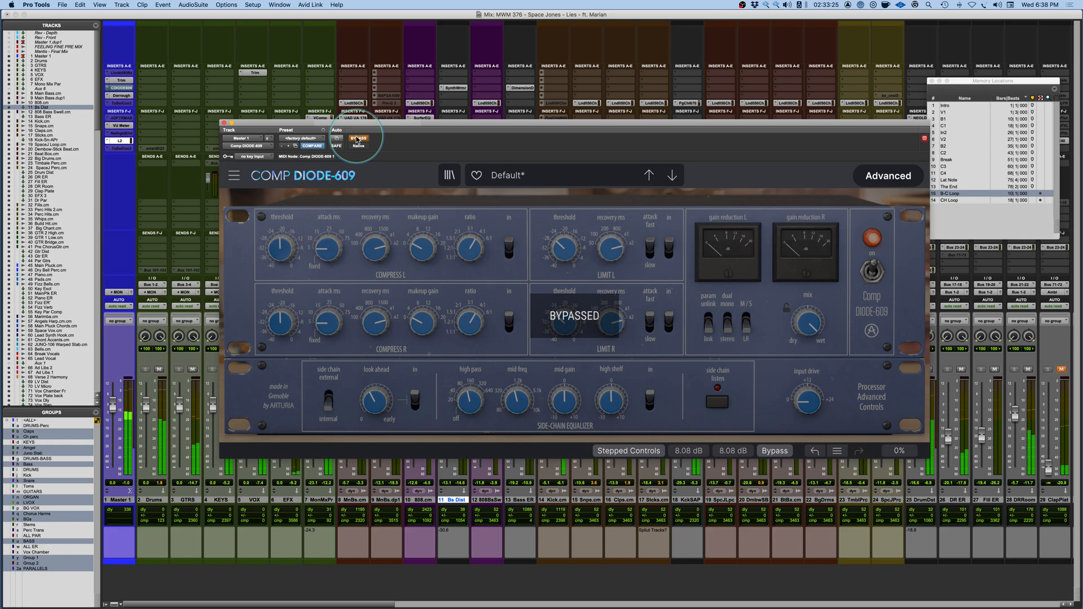
click(356, 139)
Step: Level-match the limiter by trying make-up gains of 10.3 and 11.0 dB, settling on 10.5 dB, and compare each against bypass
drag(684, 454, 683, 440)
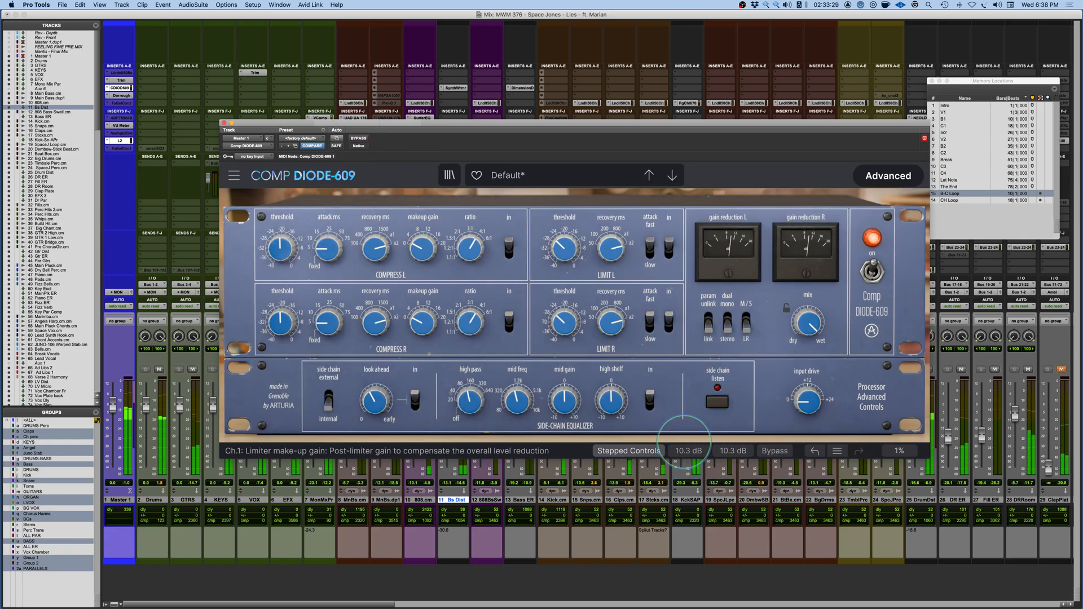
click(359, 140)
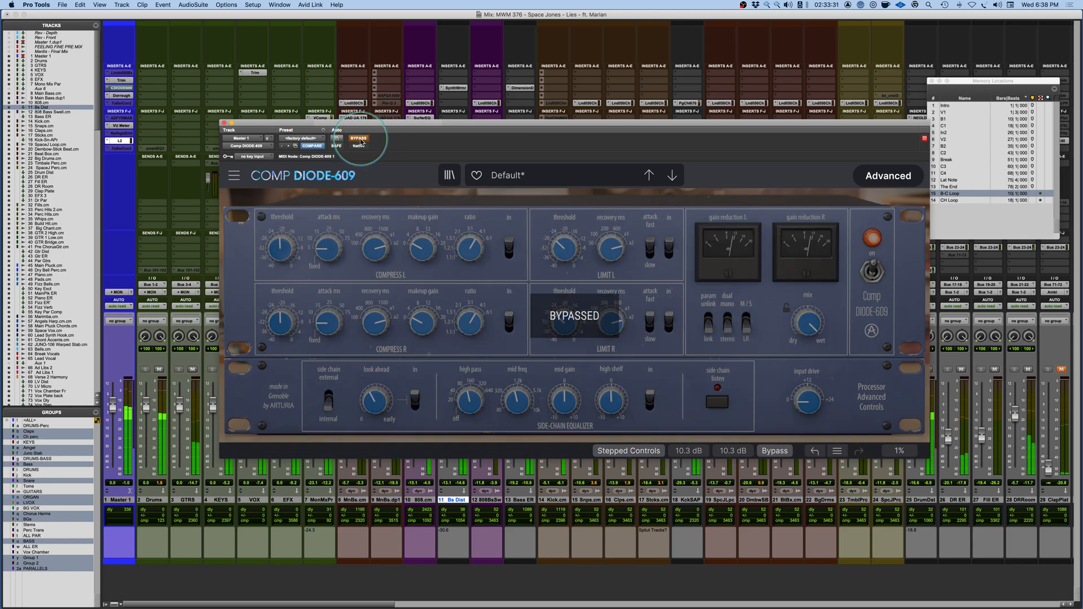
click(360, 140)
drag(707, 449, 684, 452)
click(357, 140)
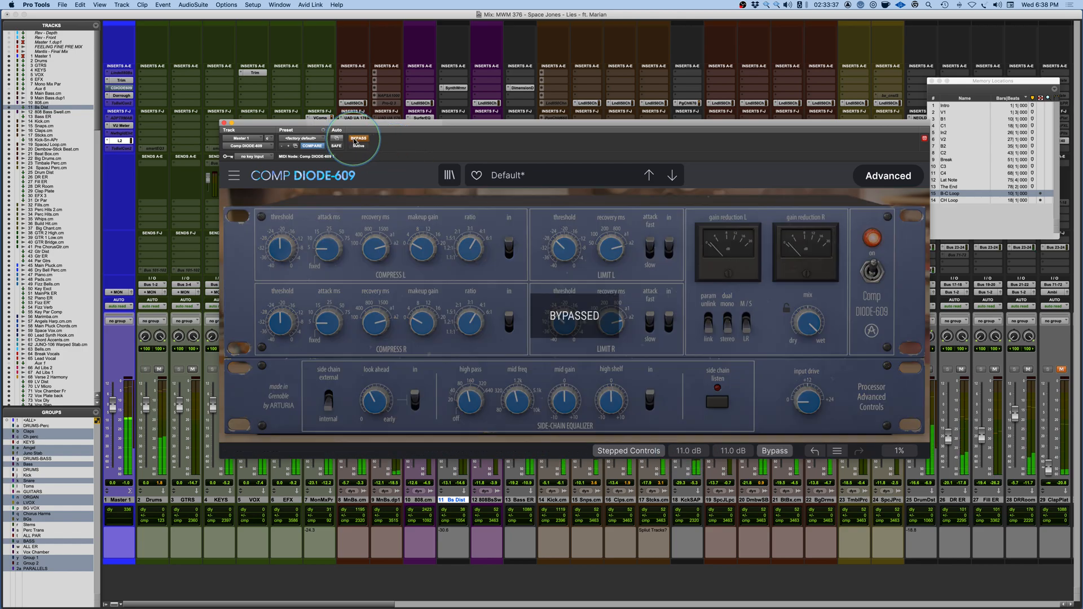
click(358, 139)
drag(696, 452, 685, 449)
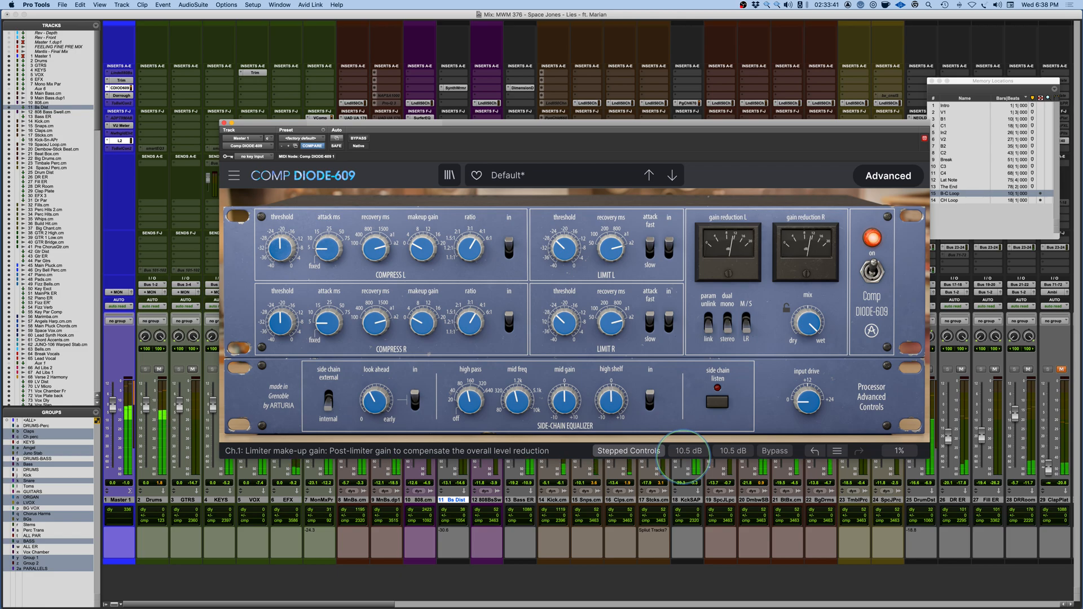
click(362, 140)
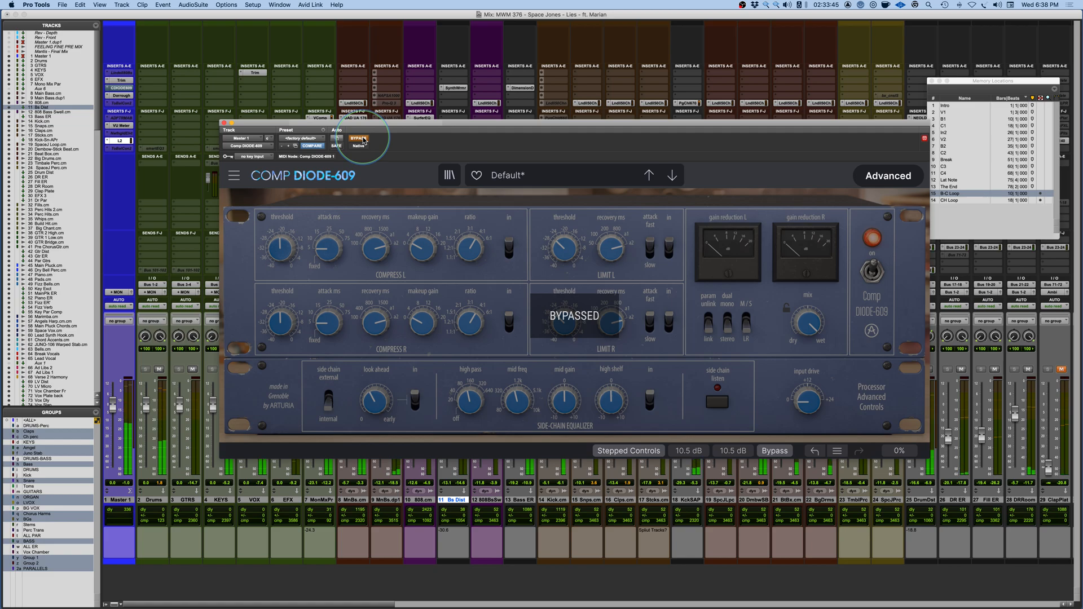
click(361, 139)
Step: Set the dry/wet mix to about halfway and compare the blended limiting with the bypassed signal
mouse_move(810, 330)
mouse_down()
mouse_move(807, 370)
mouse_move(812, 332)
mouse_up()
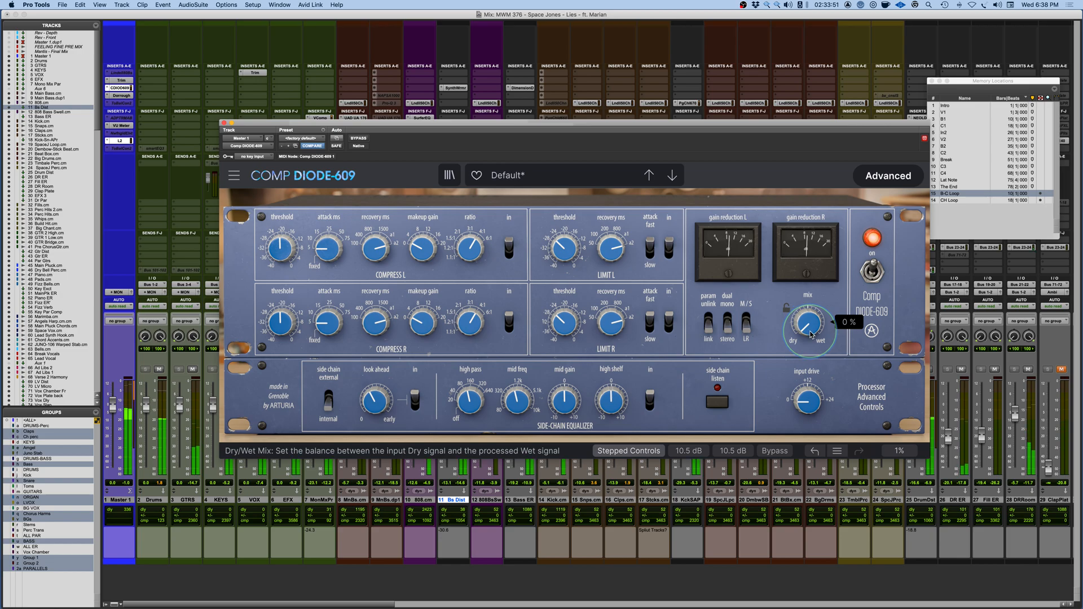
drag(809, 330, 791, 274)
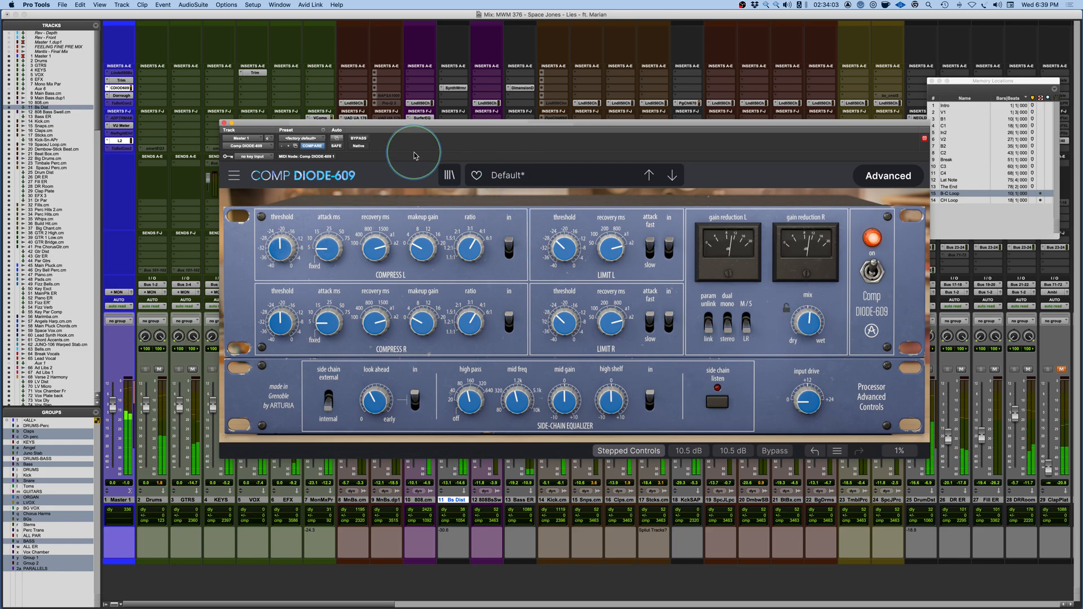
click(358, 139)
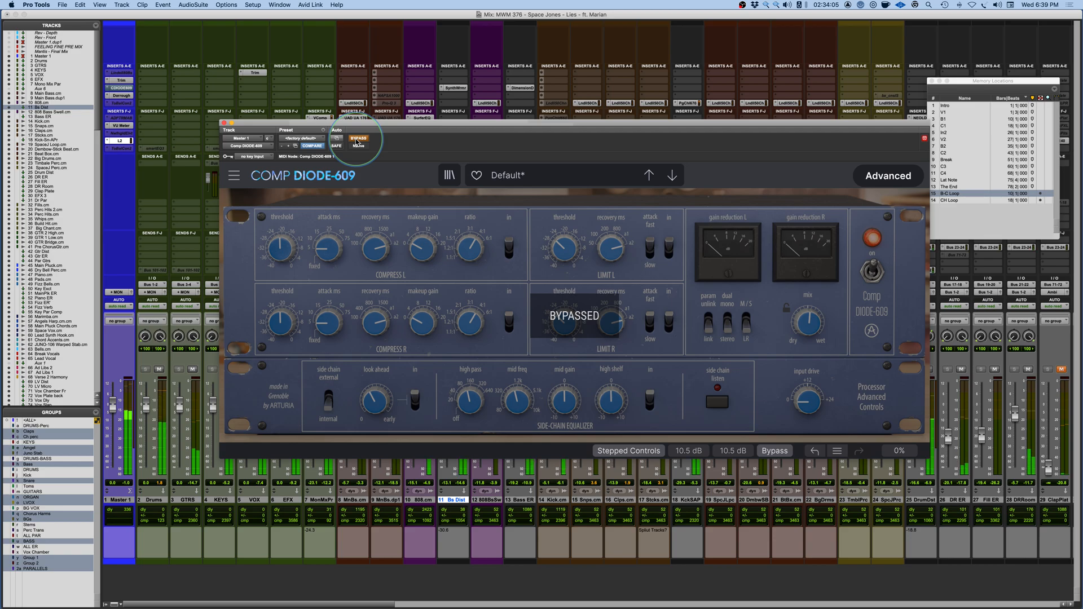
click(359, 140)
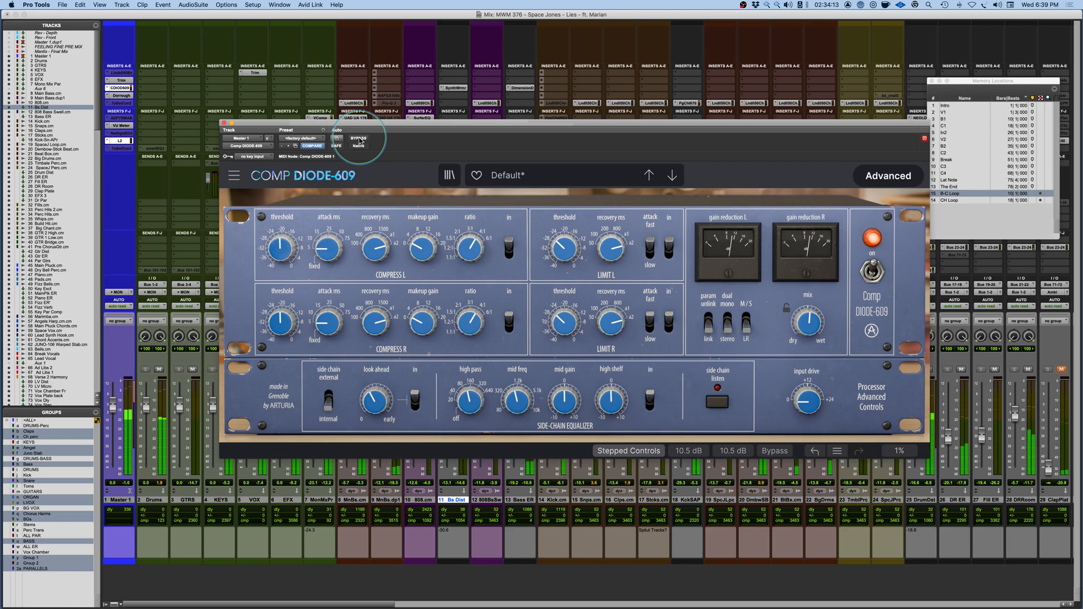
click(359, 138)
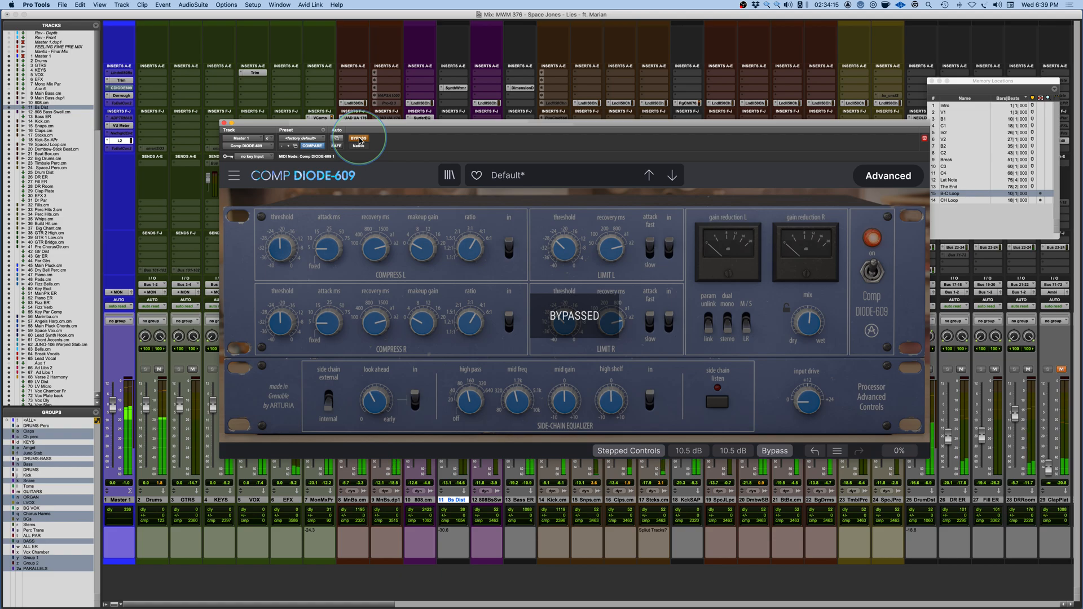
click(359, 138)
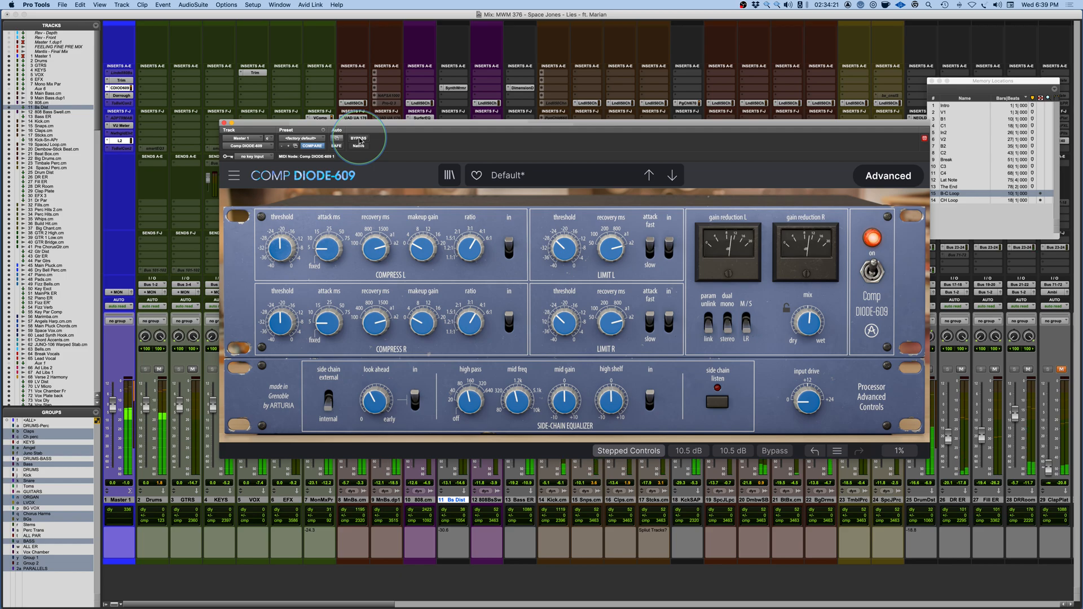
click(359, 139)
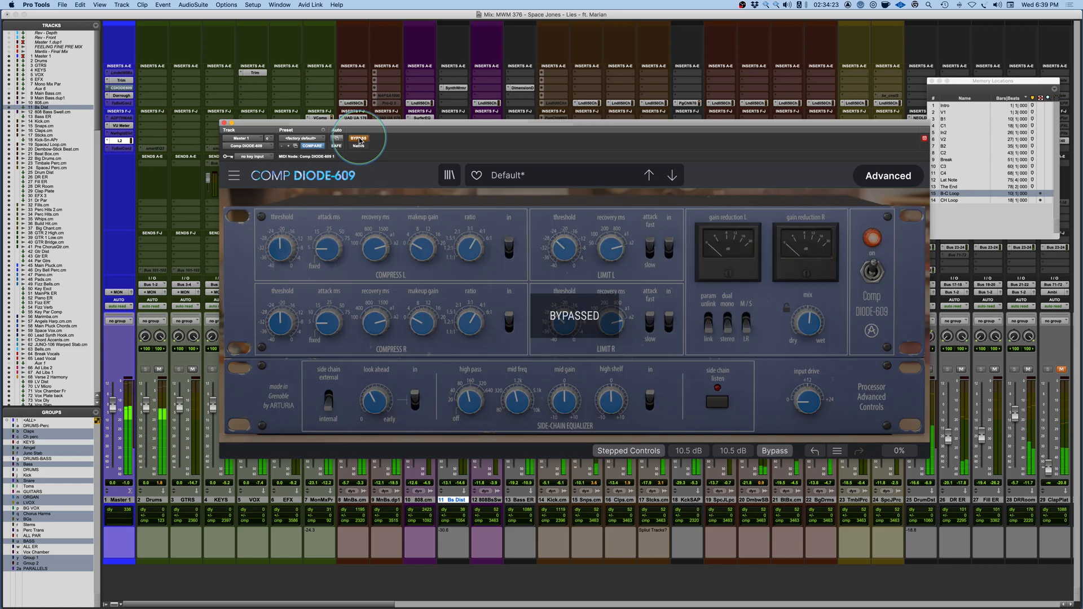
click(360, 140)
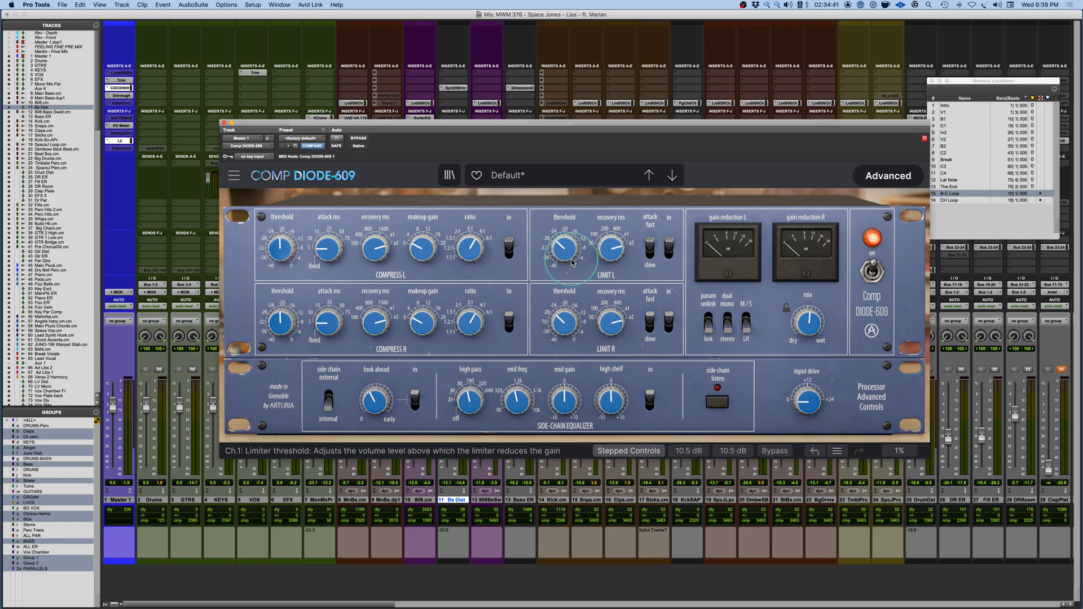
Step: Switch the limiter out, and reset the mix to fully wet and the limiter make-up gain to 0.00 dB
mouse_move(573, 262)
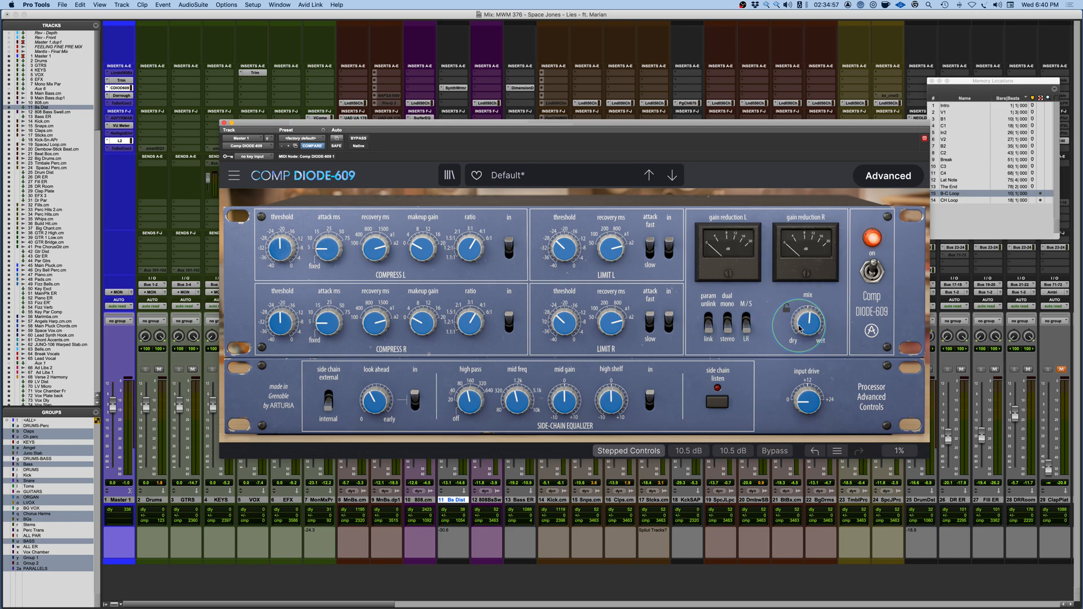
mouse_move(812, 318)
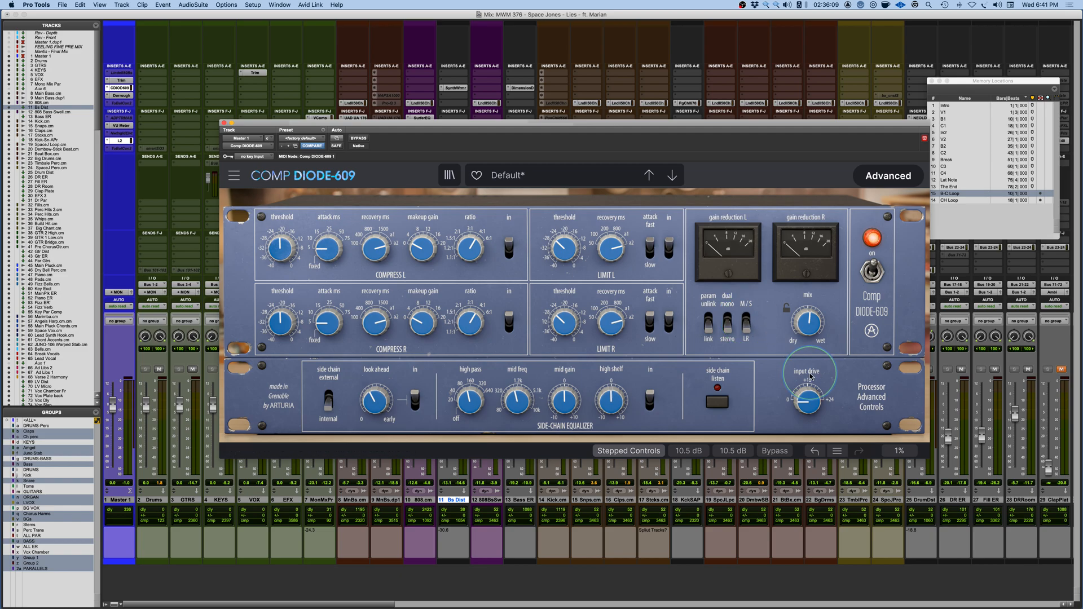
double_click(810, 330)
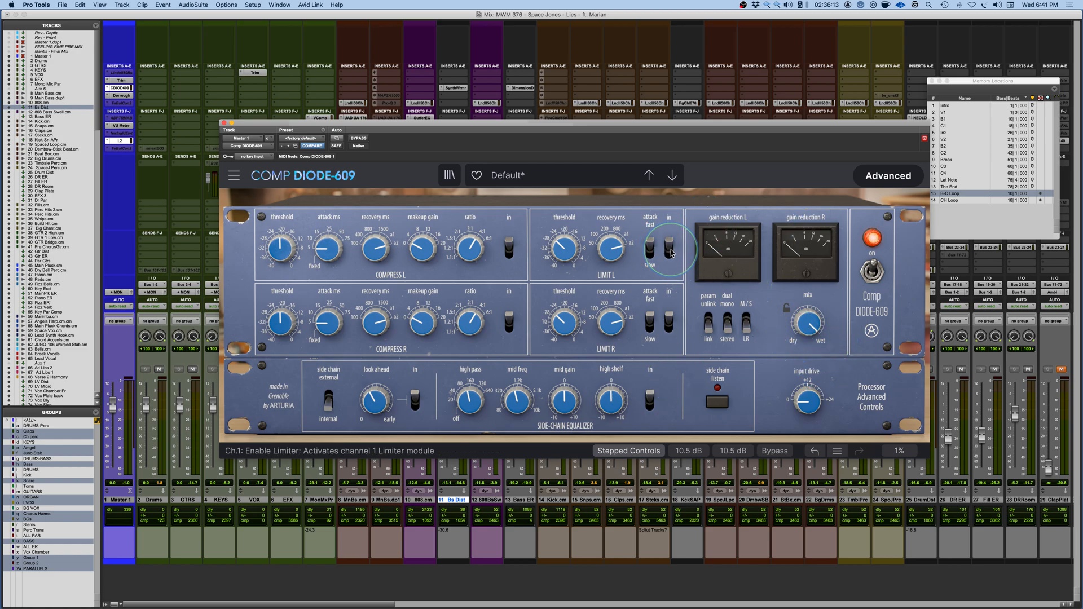
double_click(683, 455)
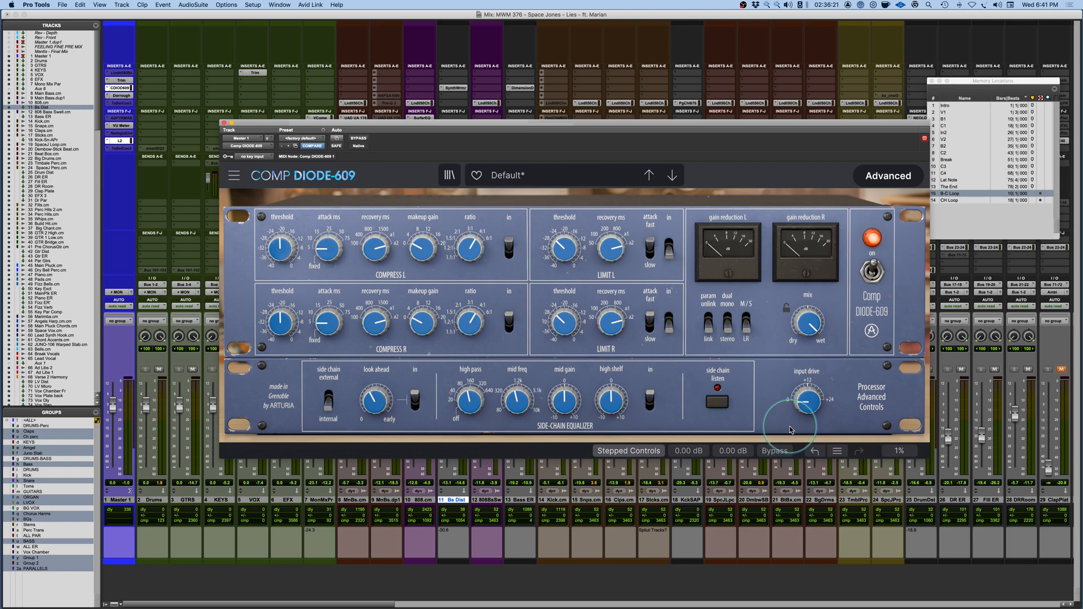
Step: Raise the input drive to about +16.4 dB during playback and compare it with the bypassed signal
mouse_move(801, 408)
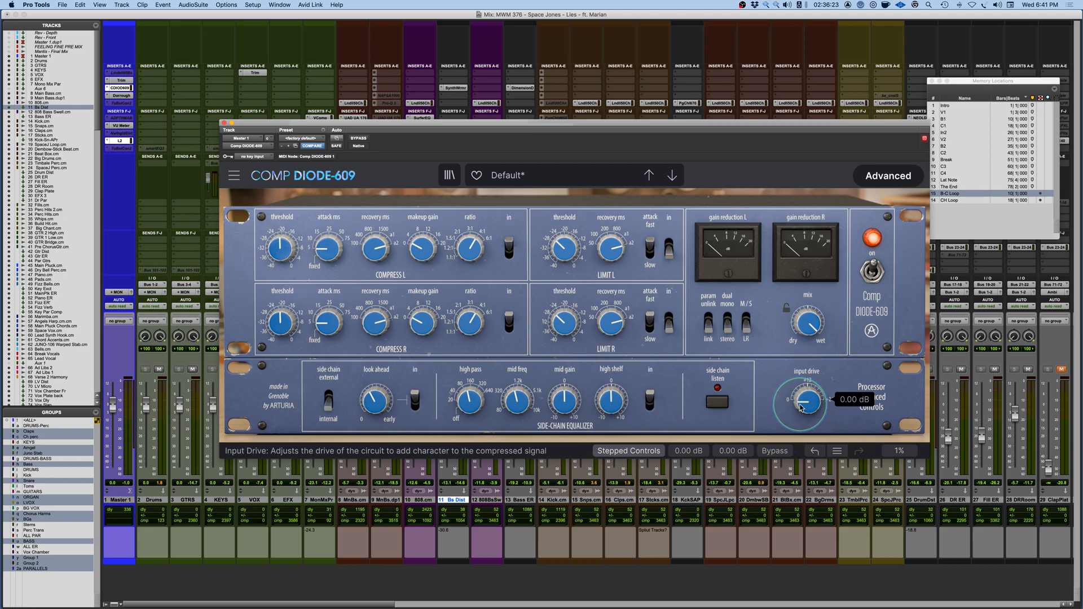
drag(802, 408, 778, 329)
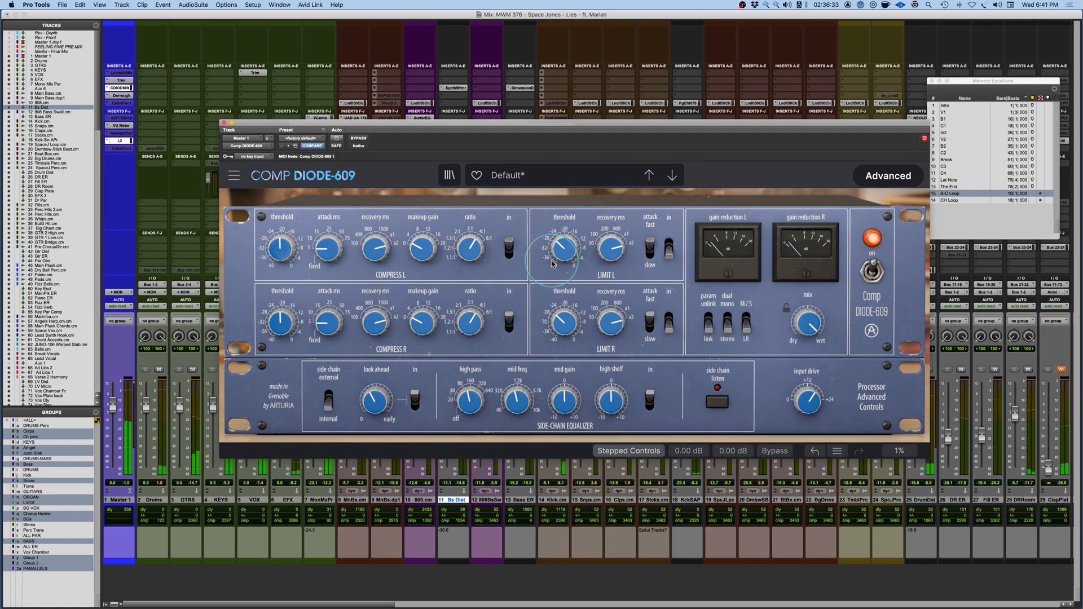
click(774, 454)
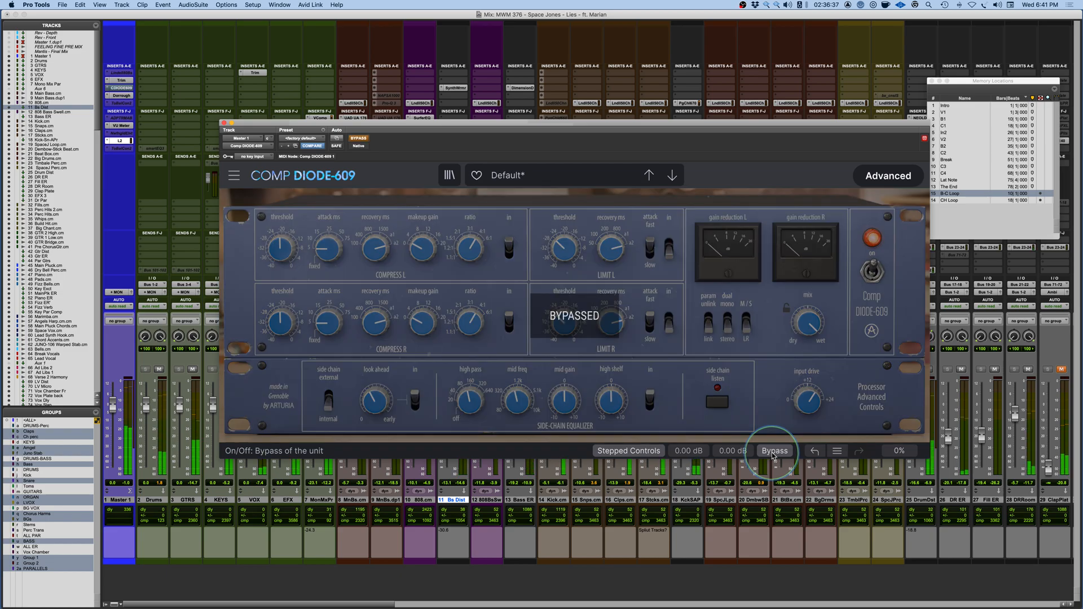
click(774, 452)
Step: Sweep the input drive between 0.00 and +18.5 dB, settle on +18.1 dB, and compare the driven sound with bypass
mouse_move(808, 402)
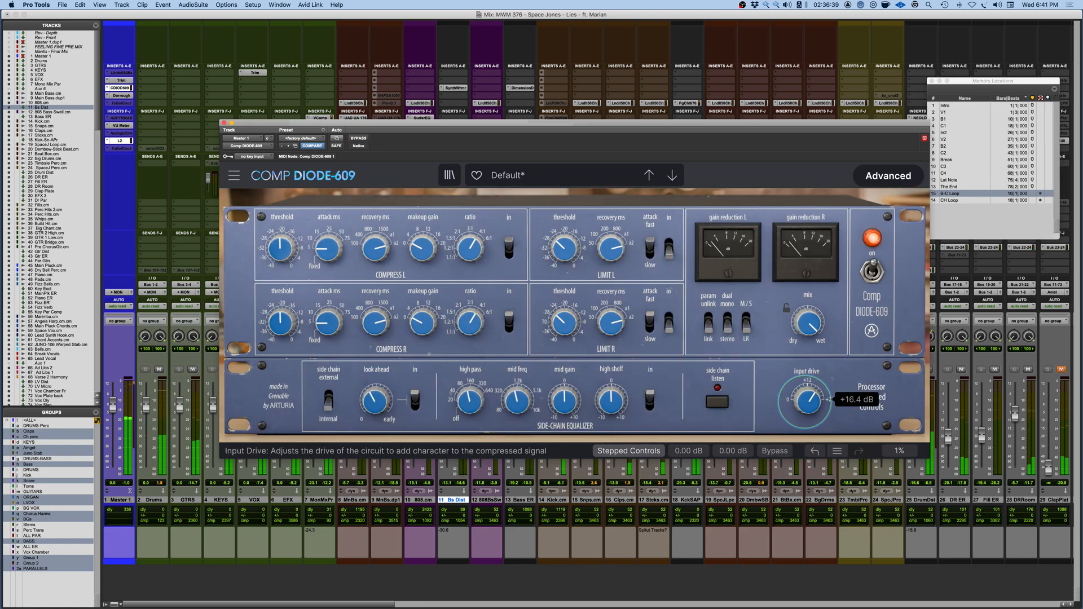
drag(805, 400, 805, 398)
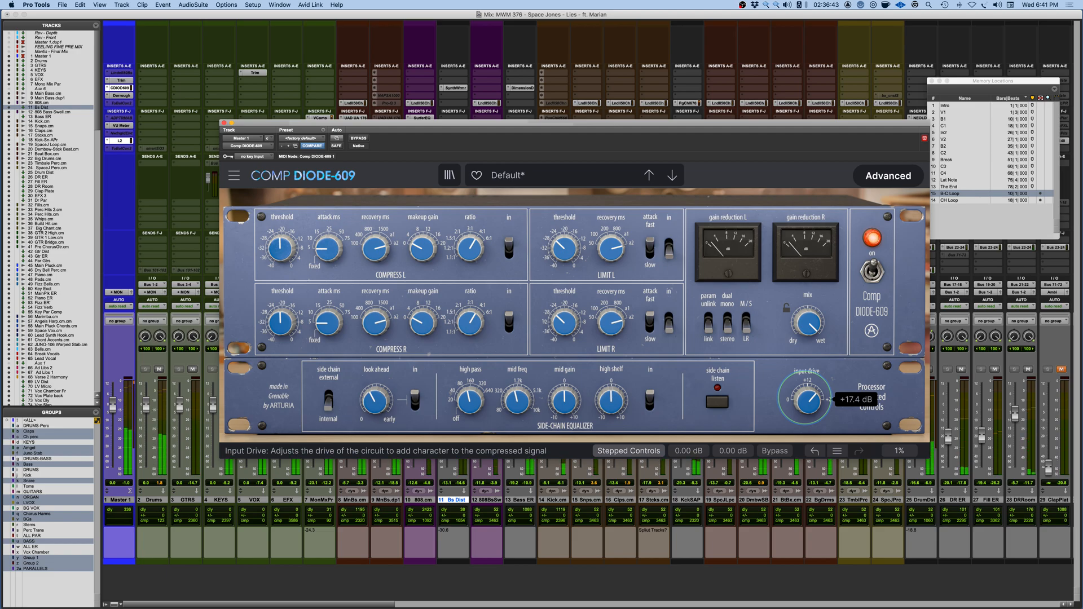
drag(806, 401, 768, 560)
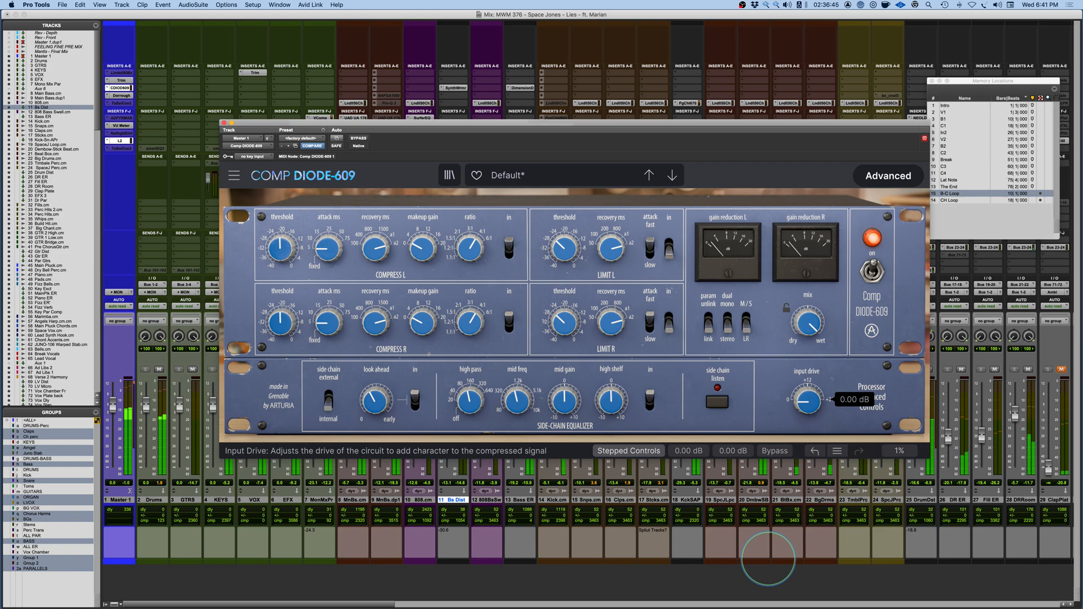
drag(769, 560, 771, 472)
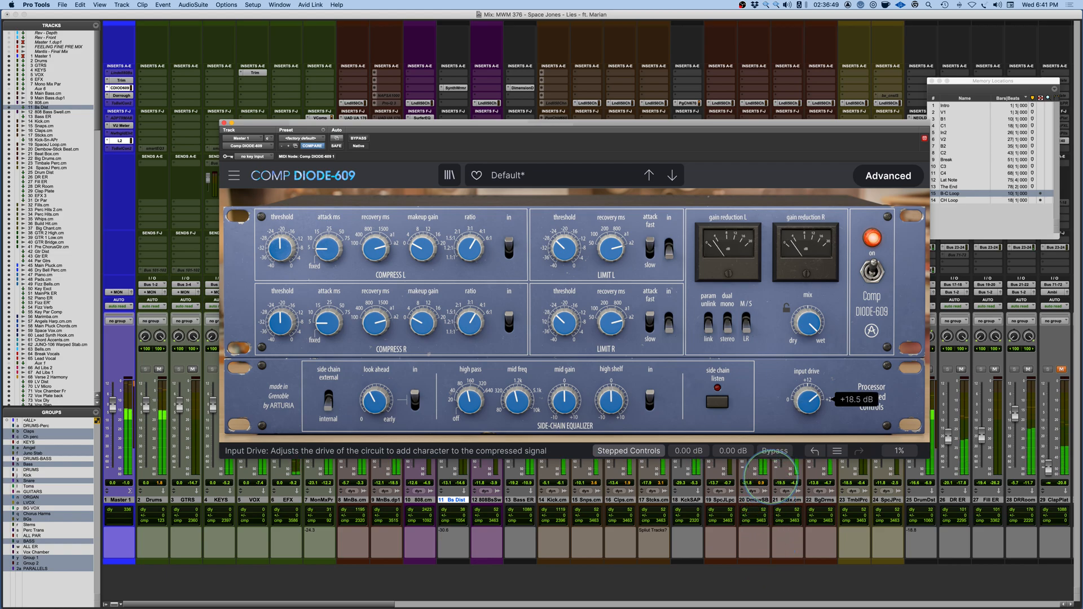
drag(771, 472, 770, 474)
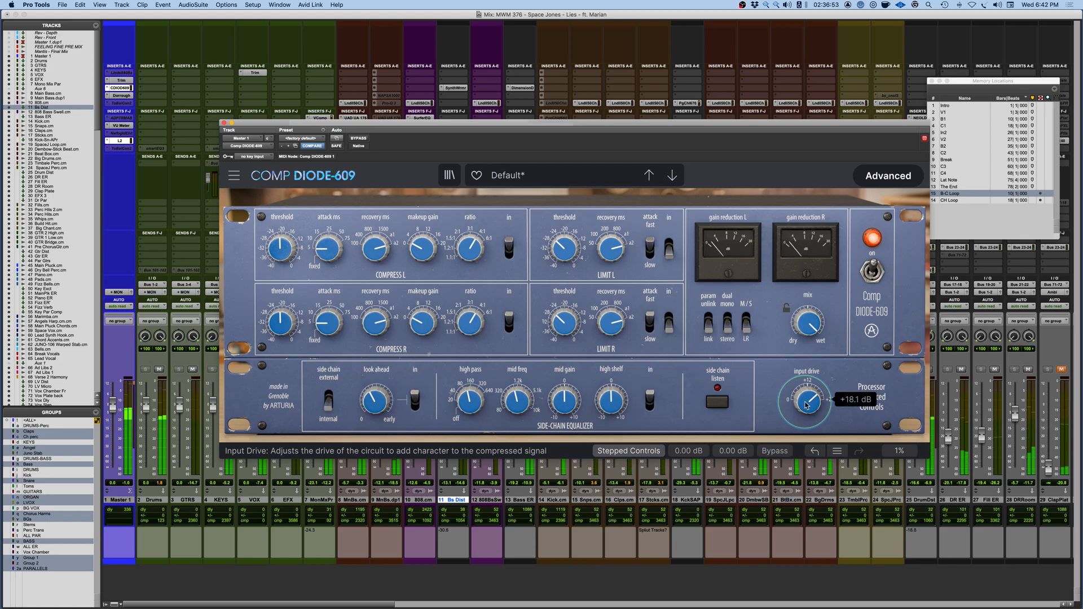
click(774, 452)
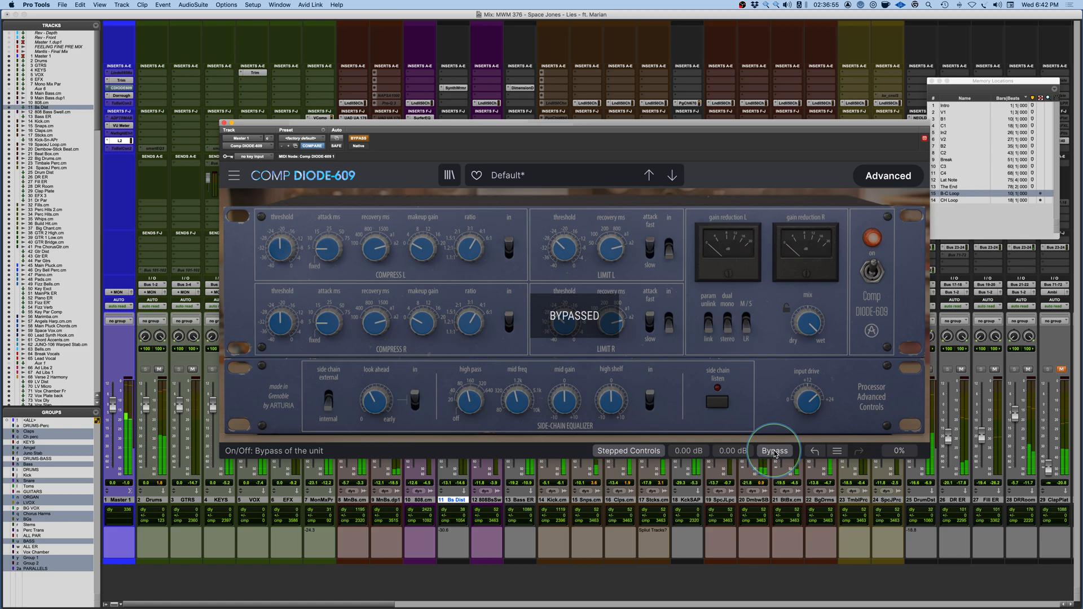
click(774, 452)
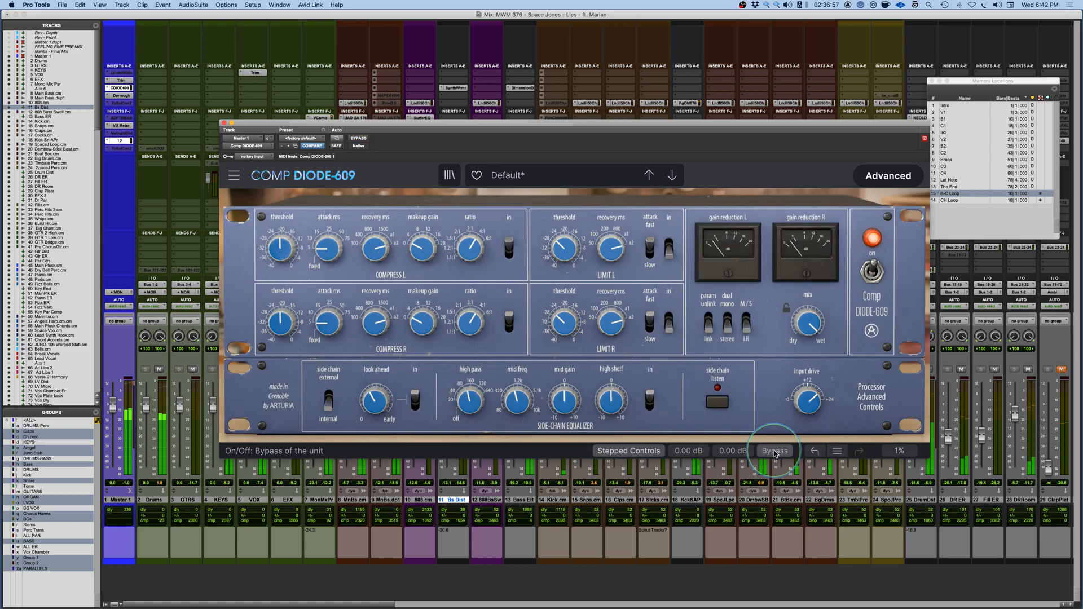